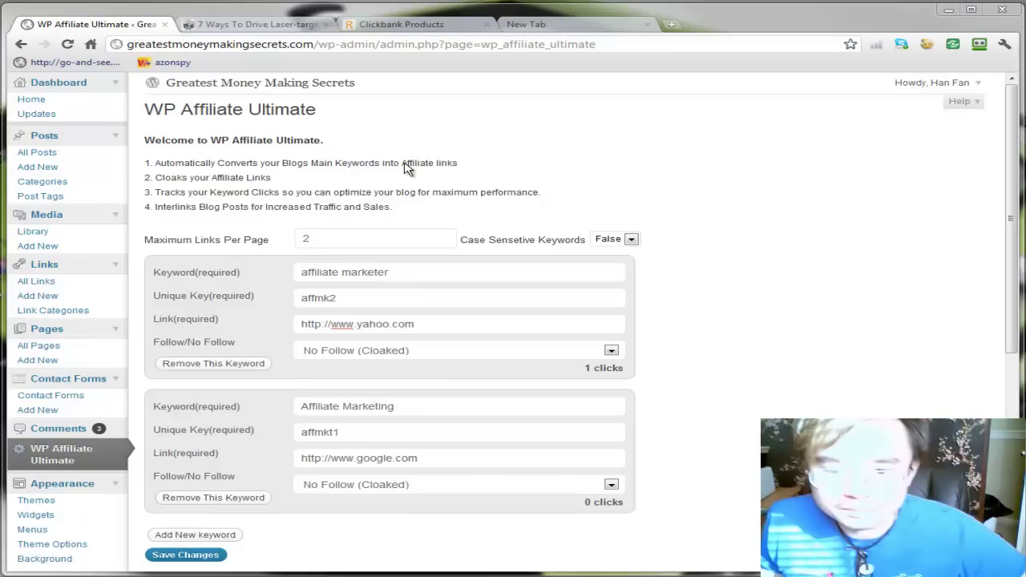
{"action": "scroll", "coordinate": [405, 166], "scroll_direction": "down", "scroll_amount": 3}
{"action": "scroll", "coordinate": [405, 168], "scroll_direction": "up", "scroll_amount": 3}
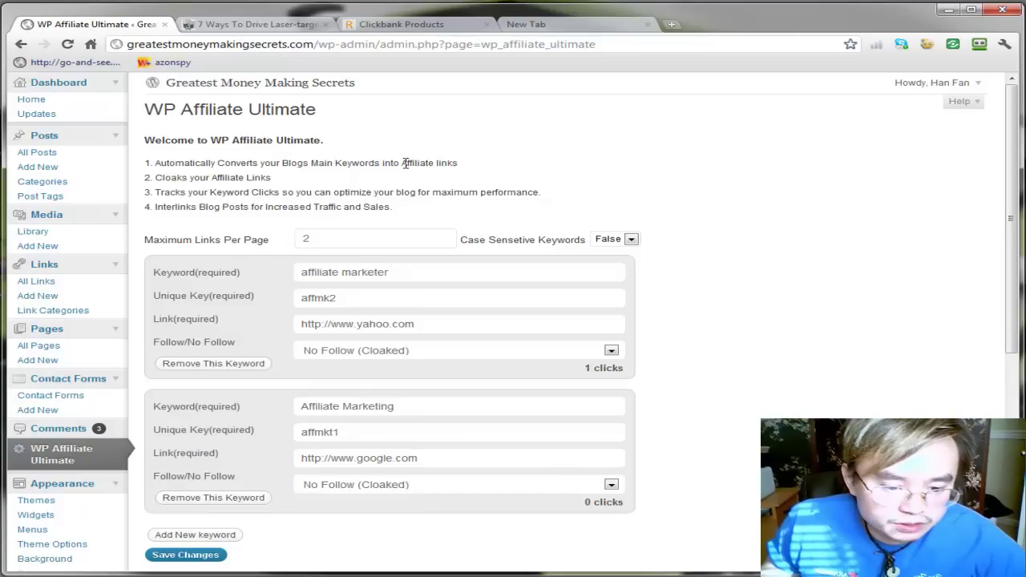
{"action": "scroll", "coordinate": [407, 167], "scroll_direction": "down", "scroll_amount": 2}
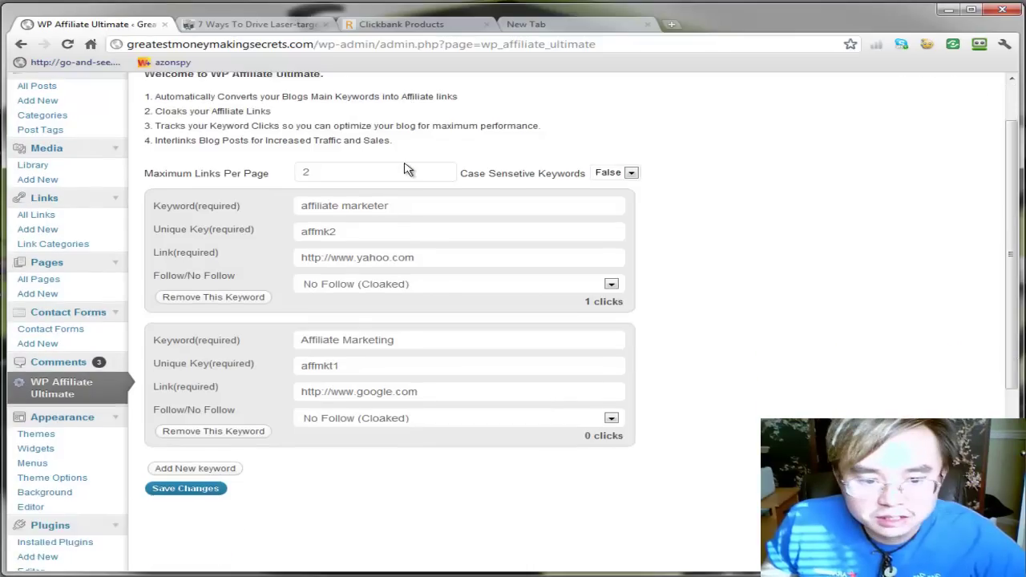
{"action": "scroll", "coordinate": [407, 168], "scroll_direction": "up", "scroll_amount": 2}
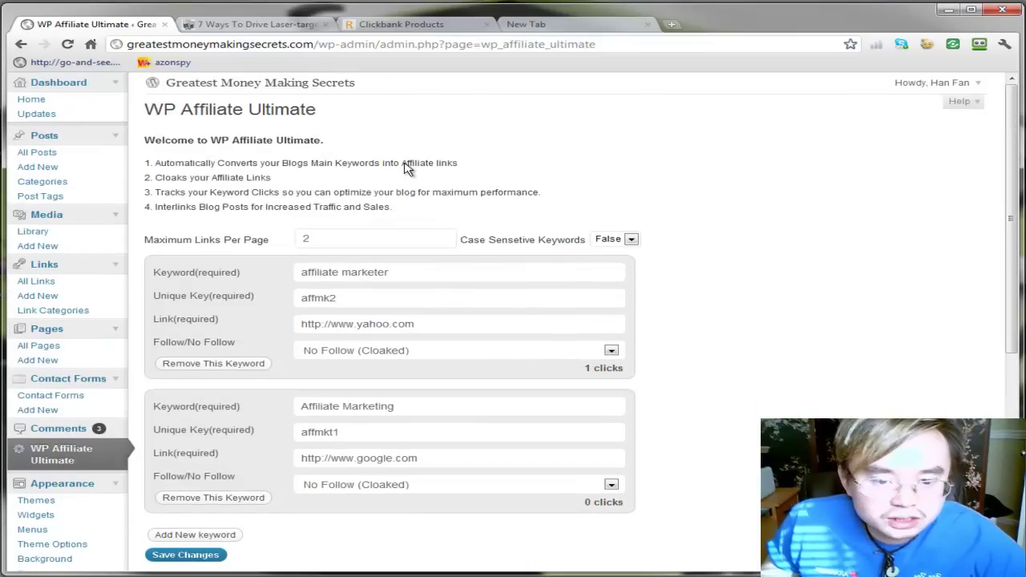
Set Case Sensitive Keywords to True in the WP Affiliate Ultimate settings and save the changes.
{"action": "left_click", "coordinate": [631, 239]}
{"action": "key", "text": "Return"}
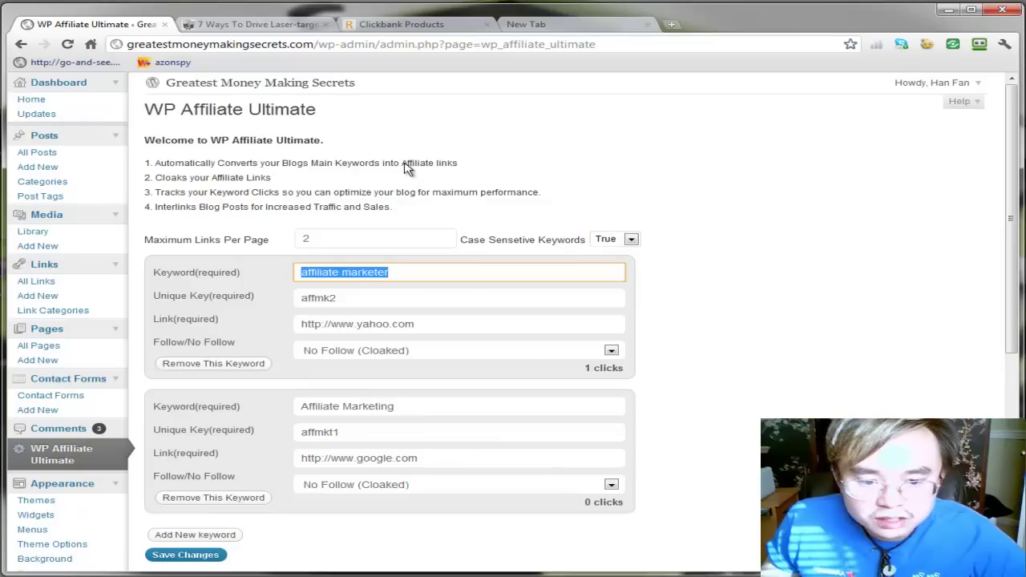
{"action": "left_click", "coordinate": [406, 164]}
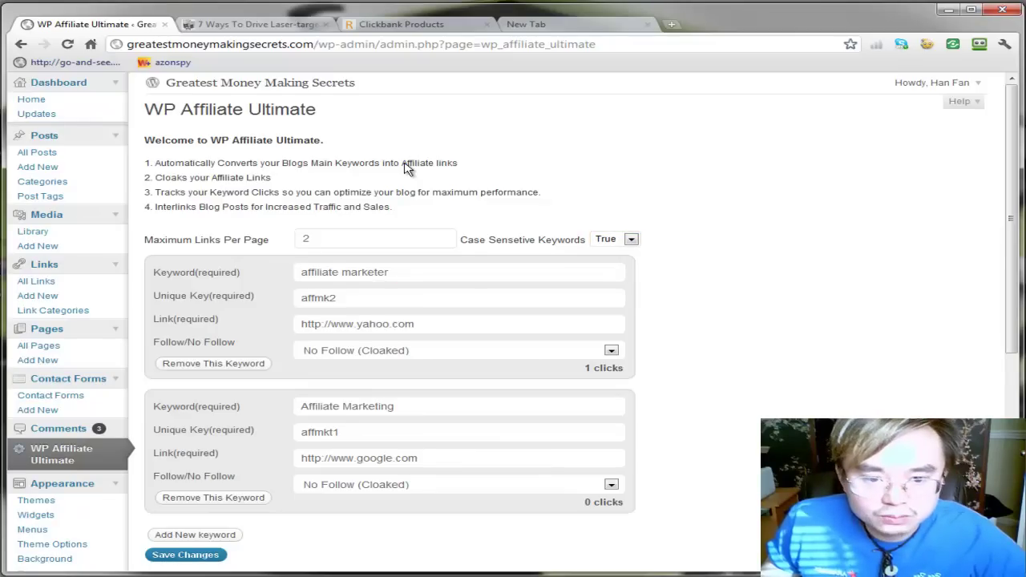
{"action": "scroll", "coordinate": [405, 169], "scroll_direction": "down", "scroll_amount": 2}
{"action": "scroll", "coordinate": [405, 168], "scroll_direction": "up", "scroll_amount": 1}
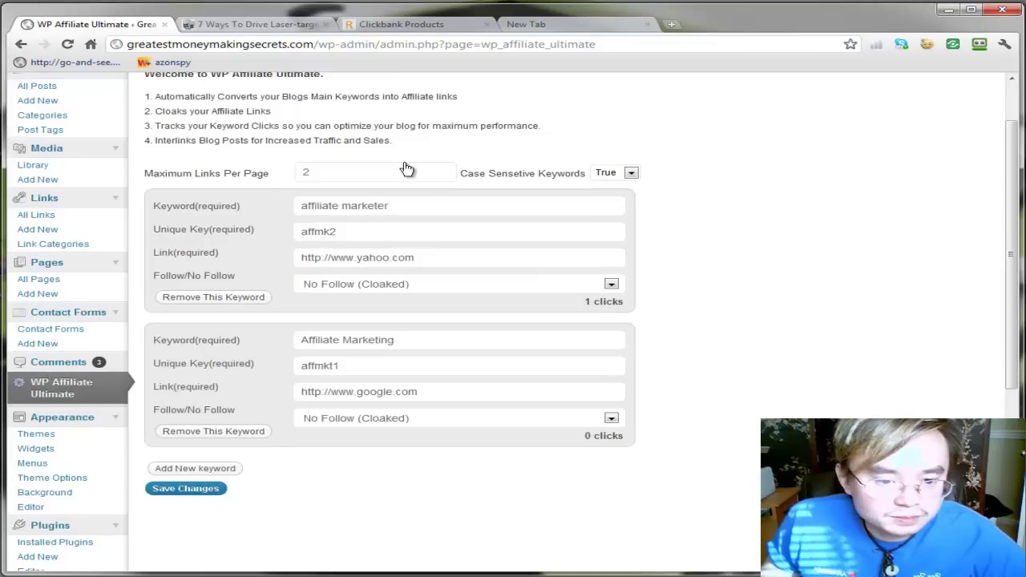
{"action": "key", "text": "Tab"}
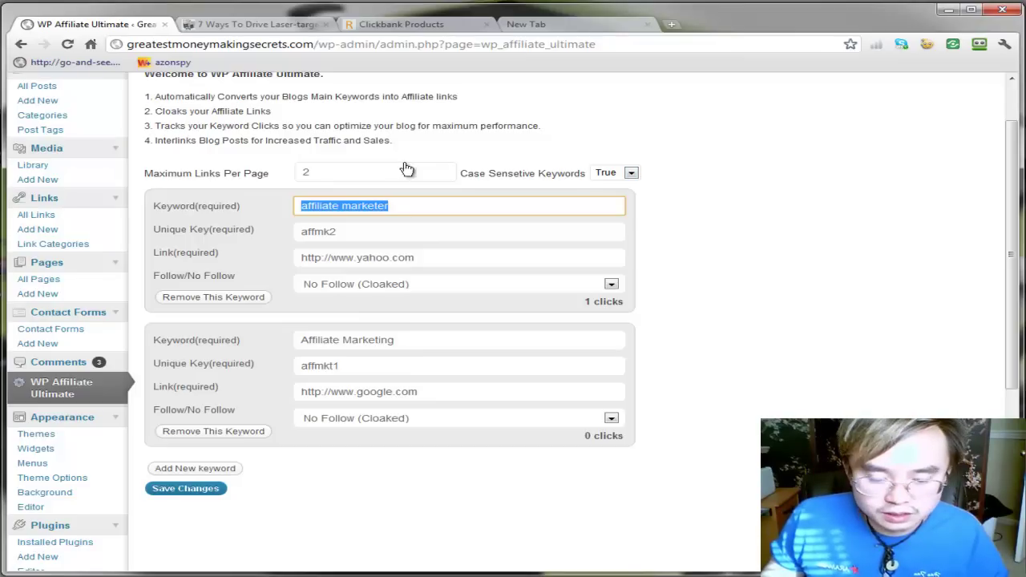
{"action": "key", "text": "Return"}
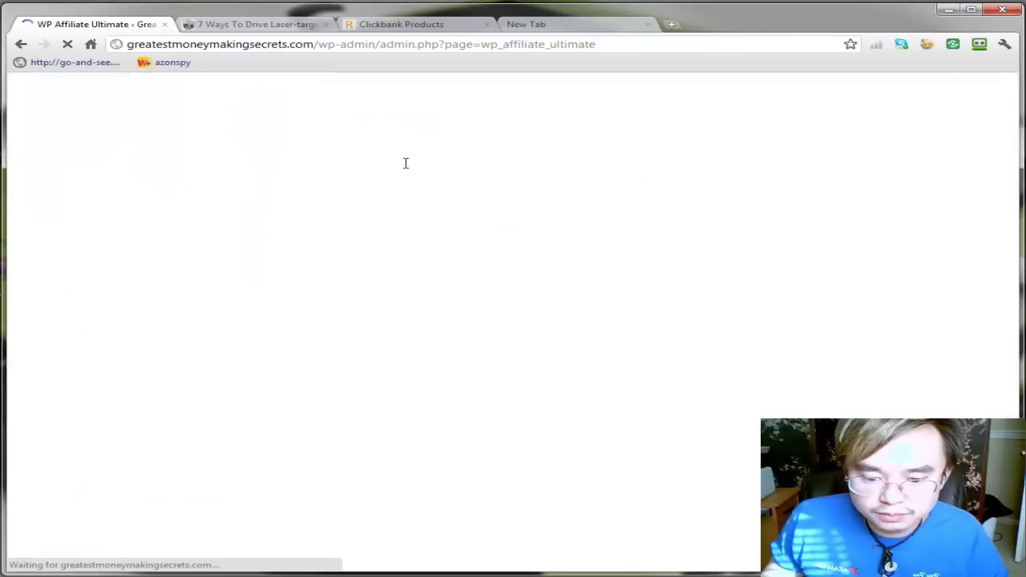
Reload the blog post "7 Ways To Drive Laser-targeted Traffic" to check its keyword links.
{"action": "key", "text": "ctrl+Tab"}
{"action": "right_click", "coordinate": [260, 410]}
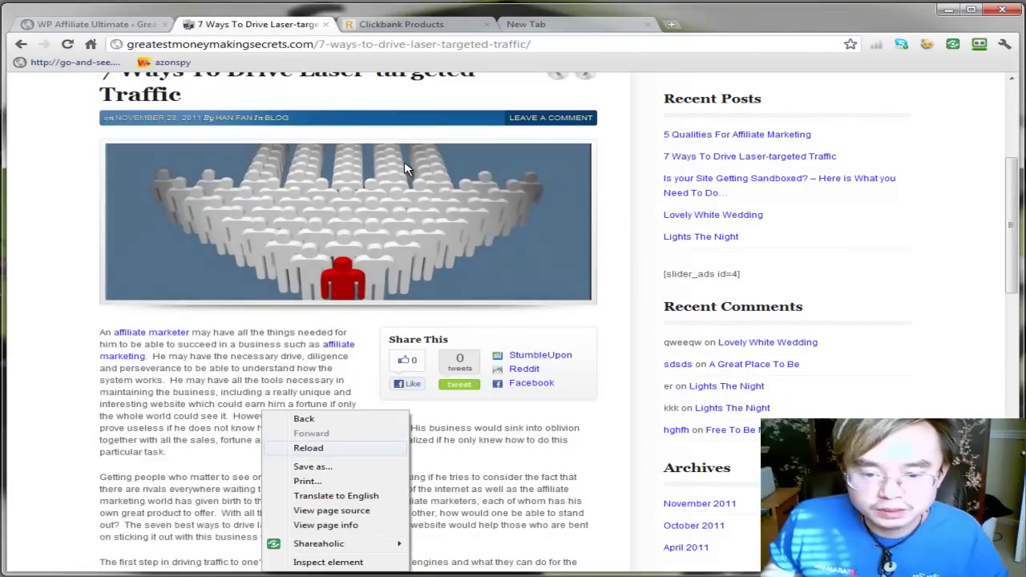
{"action": "left_click", "coordinate": [310, 448]}
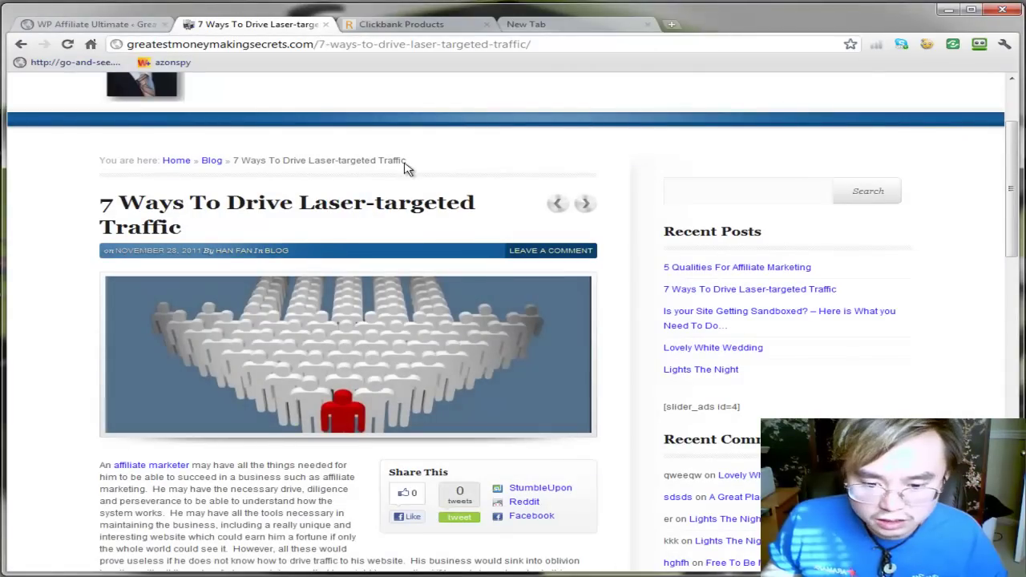
Return to the WP Affiliate Ultimate settings, set Case Sensitive Keywords to False and save the changes.
{"action": "key", "text": "ctrl+shift+Tab"}
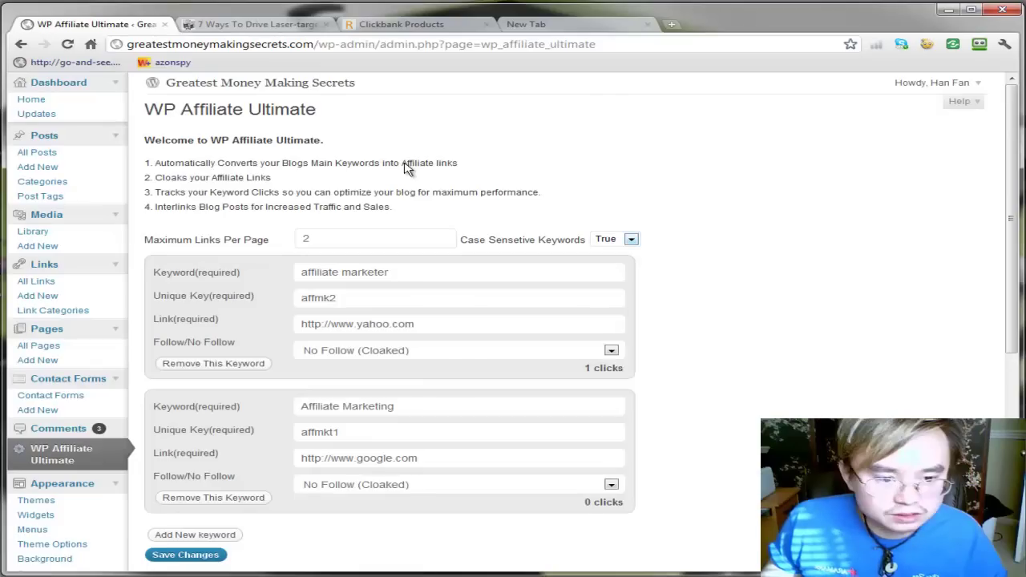
{"action": "left_click", "coordinate": [631, 238]}
{"action": "left_click", "coordinate": [608, 263]}
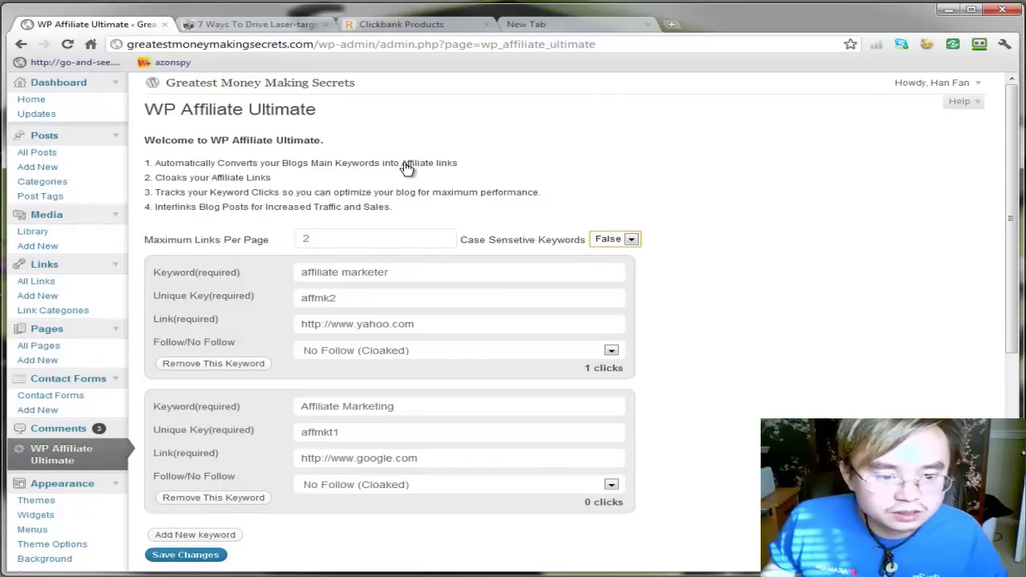
{"action": "key", "text": "Return"}
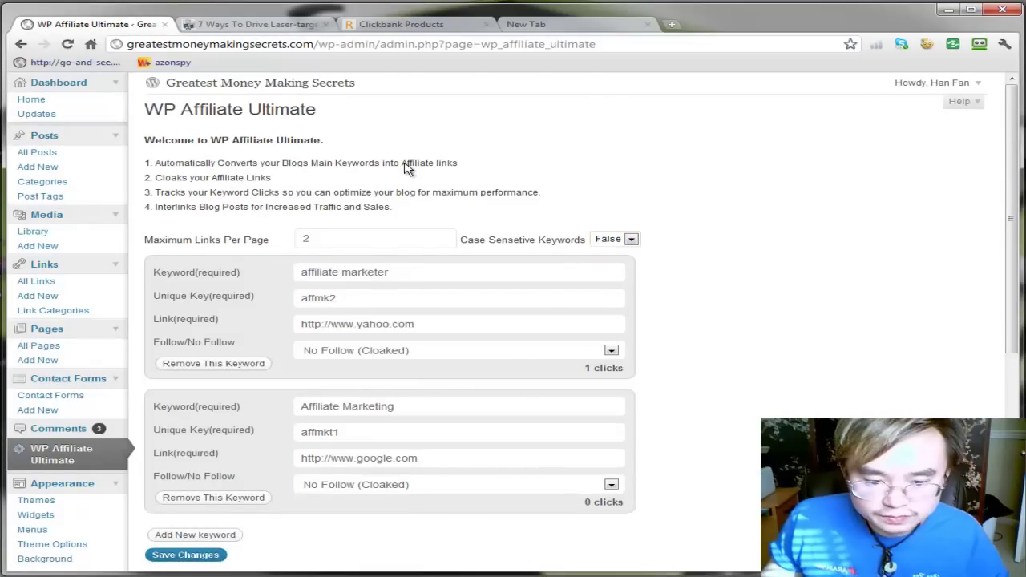
Refresh the laser-targeted traffic post and check which keywords are linked in its opening paragraph.
{"action": "key", "text": "ctrl+Tab"}
{"action": "key", "text": "Menu"}
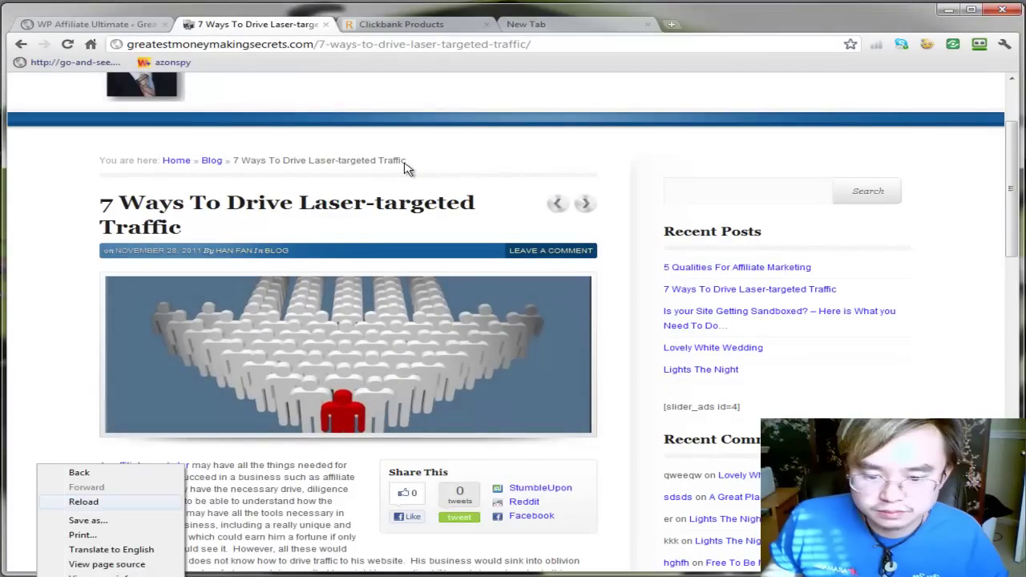
{"action": "key", "text": "r"}
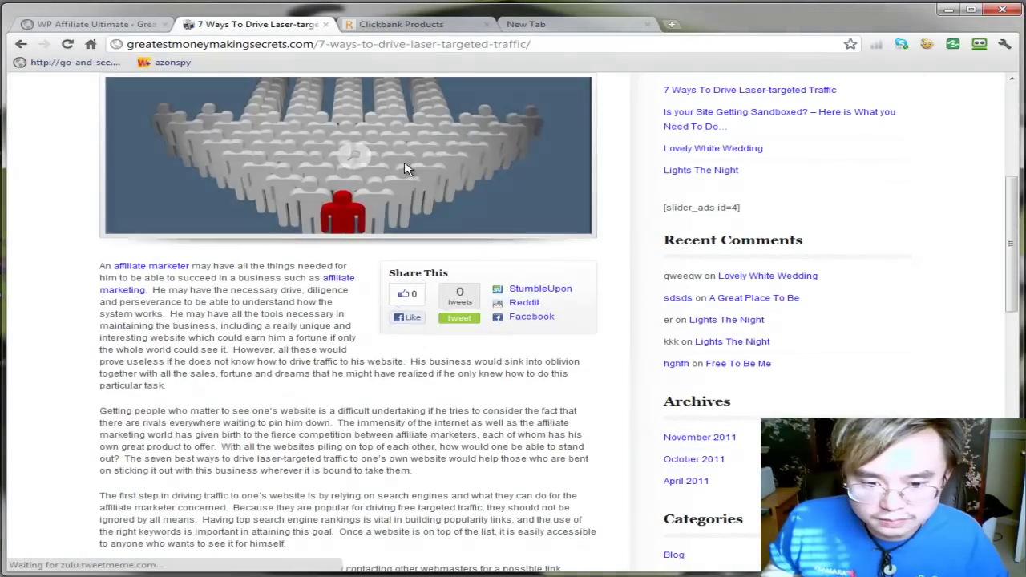
Return to the plugin settings and change the unique key of the "affiliate marketer" keyword to "affmk marketig".
{"action": "key", "text": "ctrl+shift+Tab"}
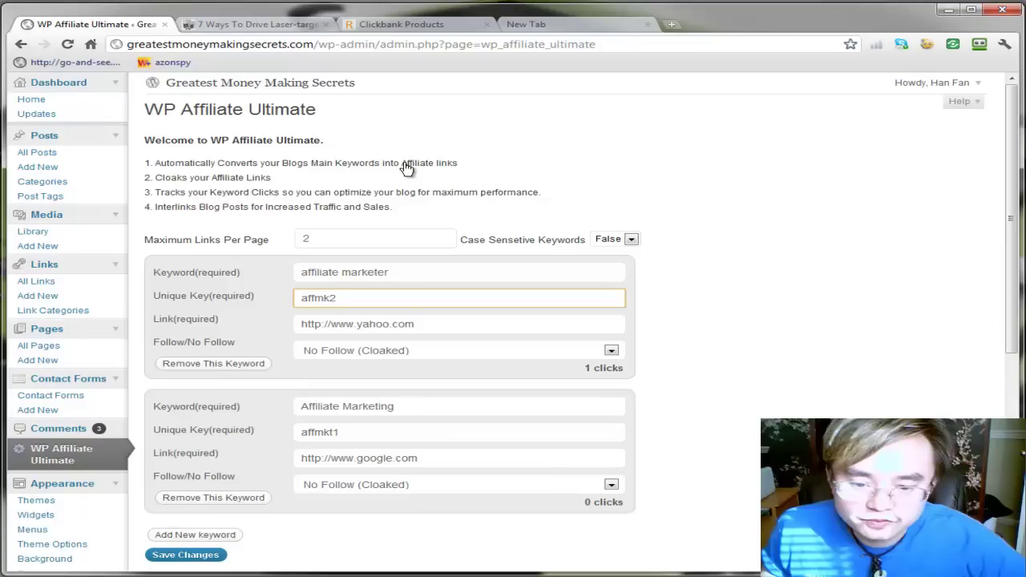
{"action": "left_click", "coordinate": [385, 432]}
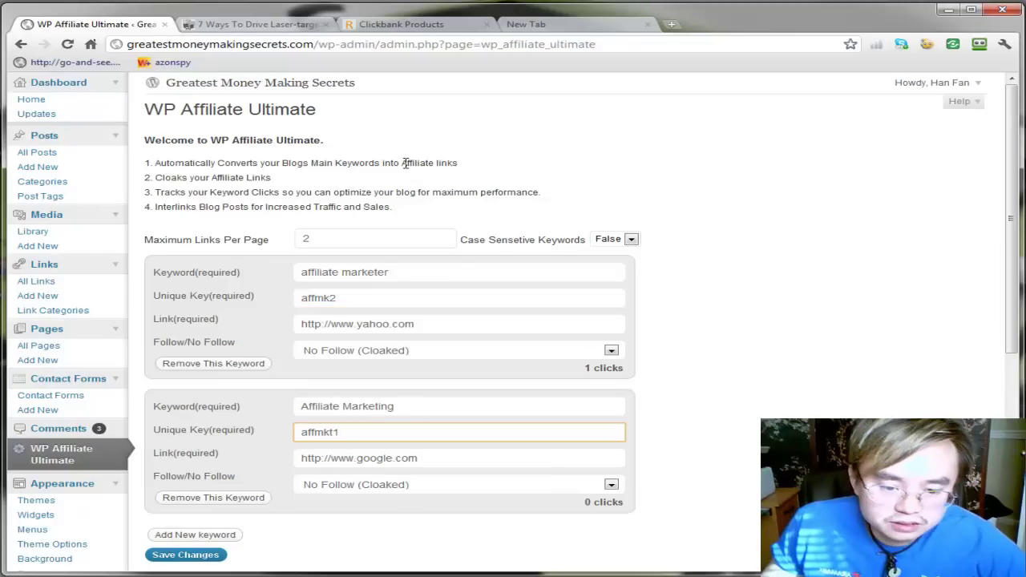
{"action": "scroll", "coordinate": [406, 166], "scroll_direction": "down", "scroll_amount": 3}
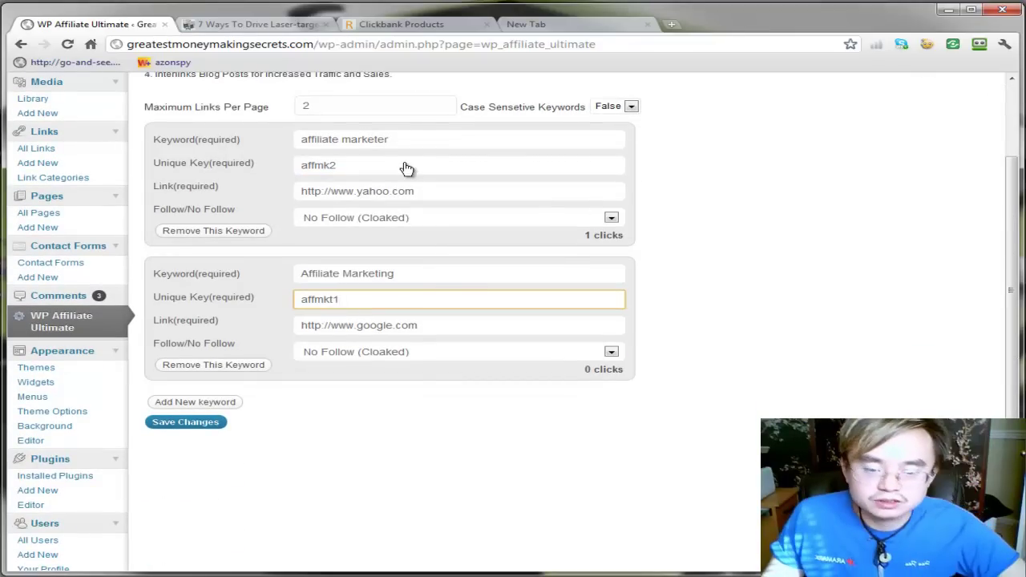
{"action": "double_click", "coordinate": [406, 165]}
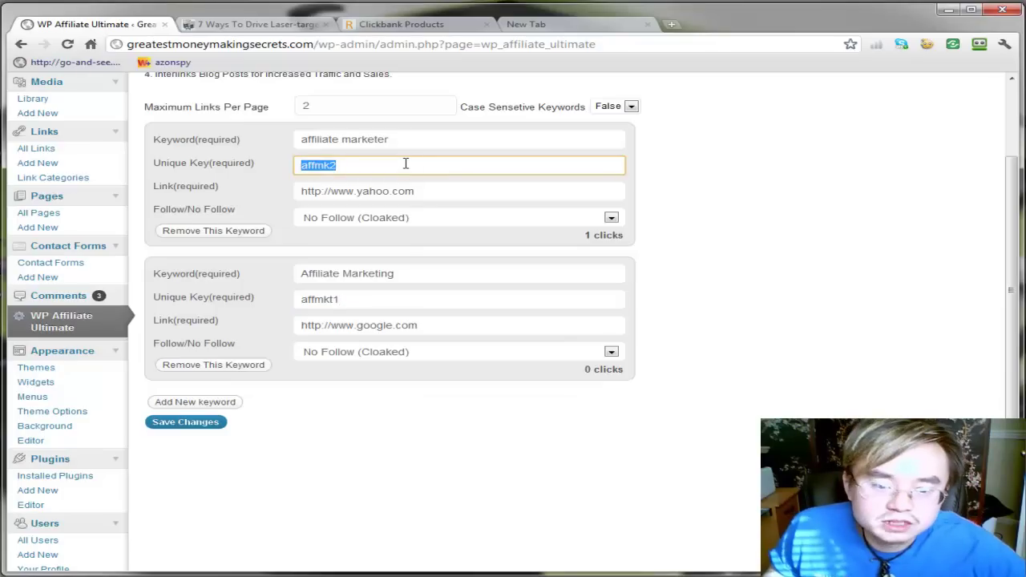
{"action": "left_click", "coordinate": [406, 164]}
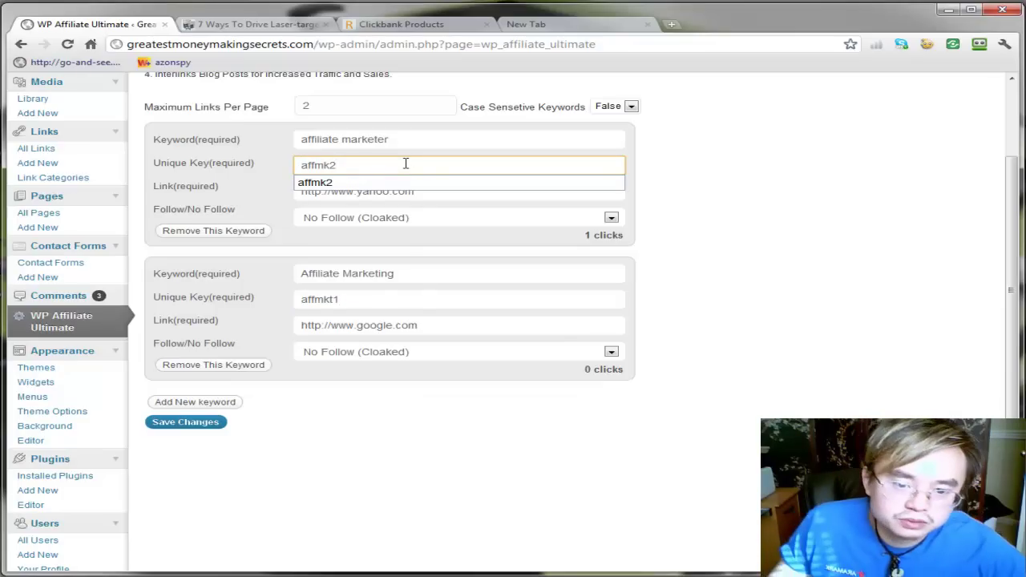
{"action": "key", "text": "BackSpace"}
{"action": "type", "text": "m"}
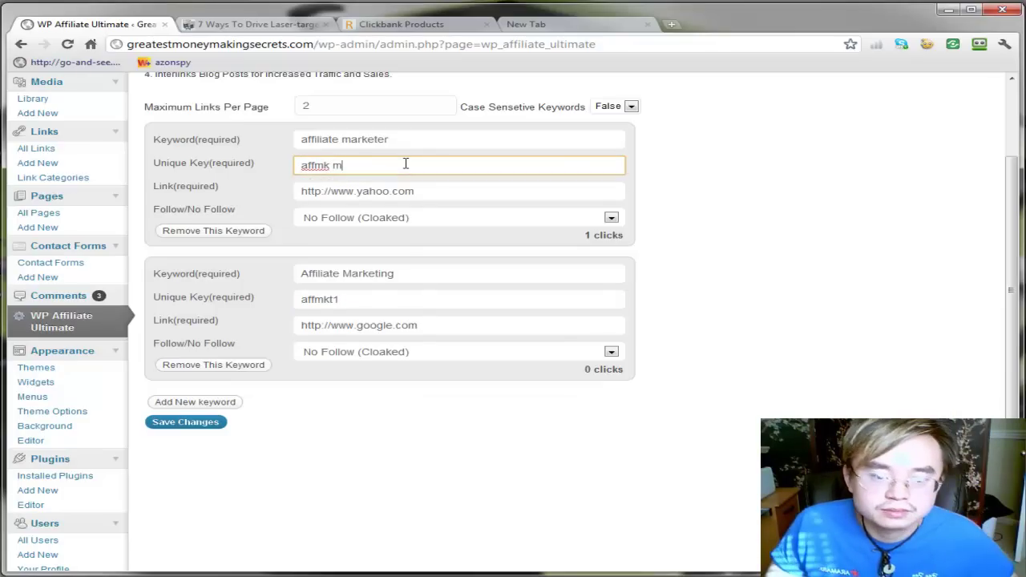
{"action": "type", "text": "arketig"}
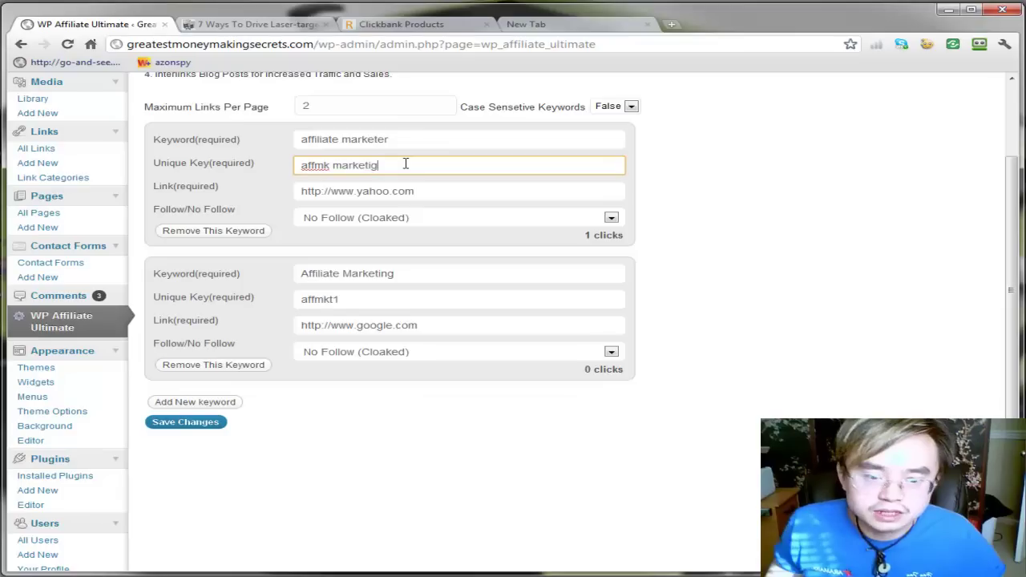
Replace the unique key of the "affiliate marketer" keyword with affmk1.
{"action": "key", "text": "BackSpace"}
{"action": "key", "text": "BackSpace"}
{"action": "key", "text": "BackSpace"}
{"action": "type", "text": "1"}
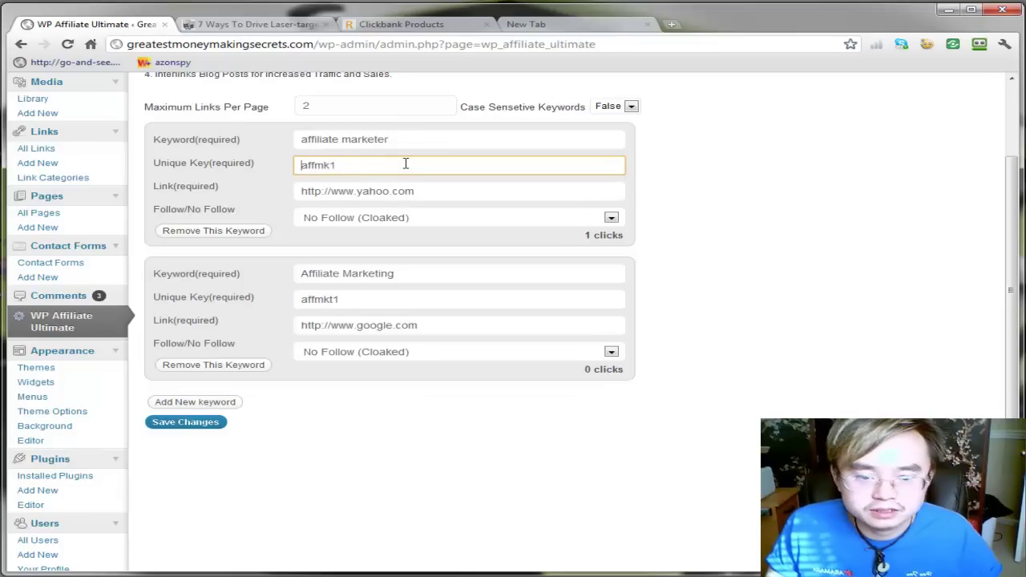
{"action": "key", "text": "Tab"}
{"action": "left_click", "coordinate": [406, 163]}
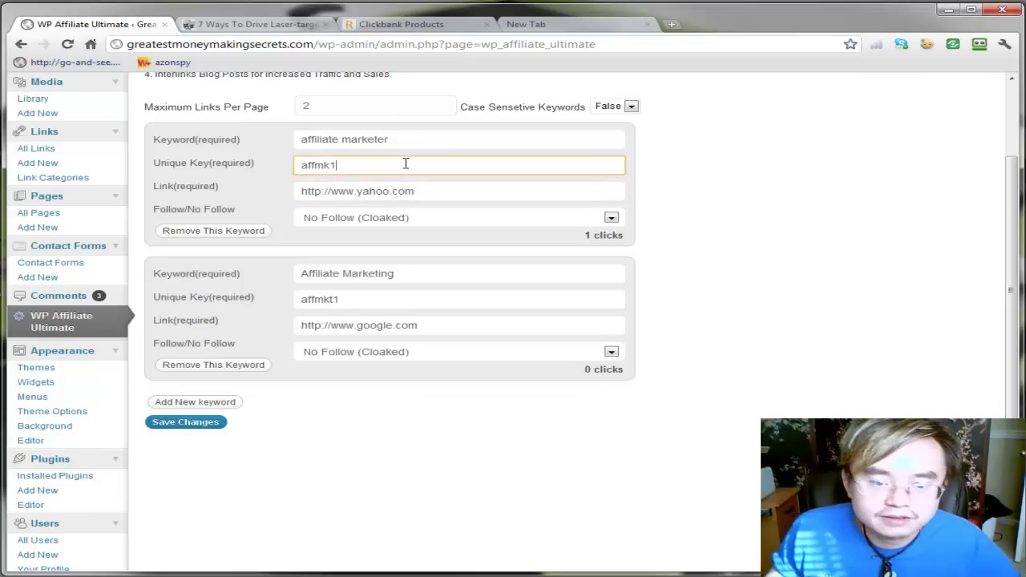
Set the unique key of the "affiliate marketer" keyword to affmk2.
{"action": "left_click", "coordinate": [406, 299]}
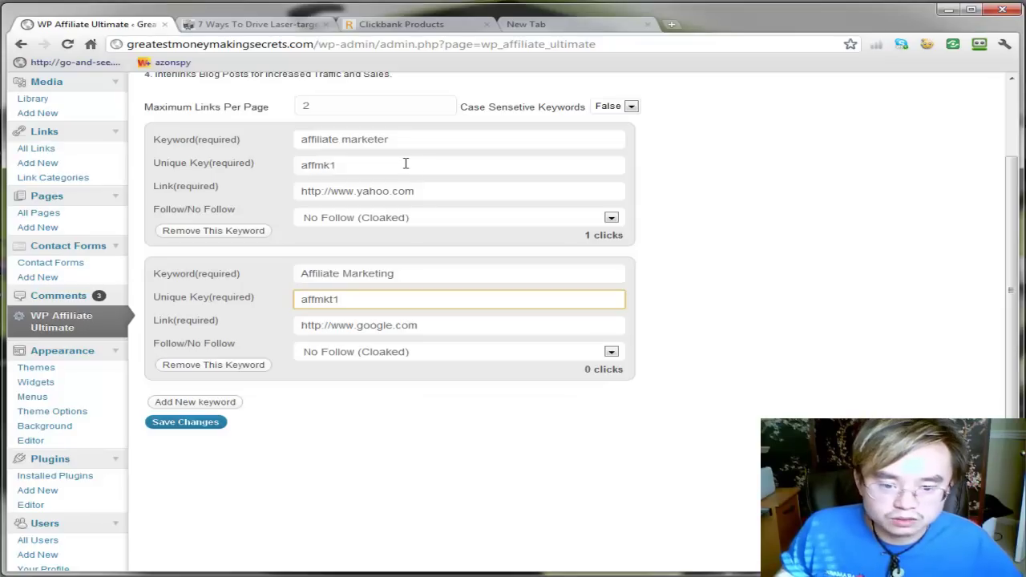
{"action": "left_click", "coordinate": [406, 164]}
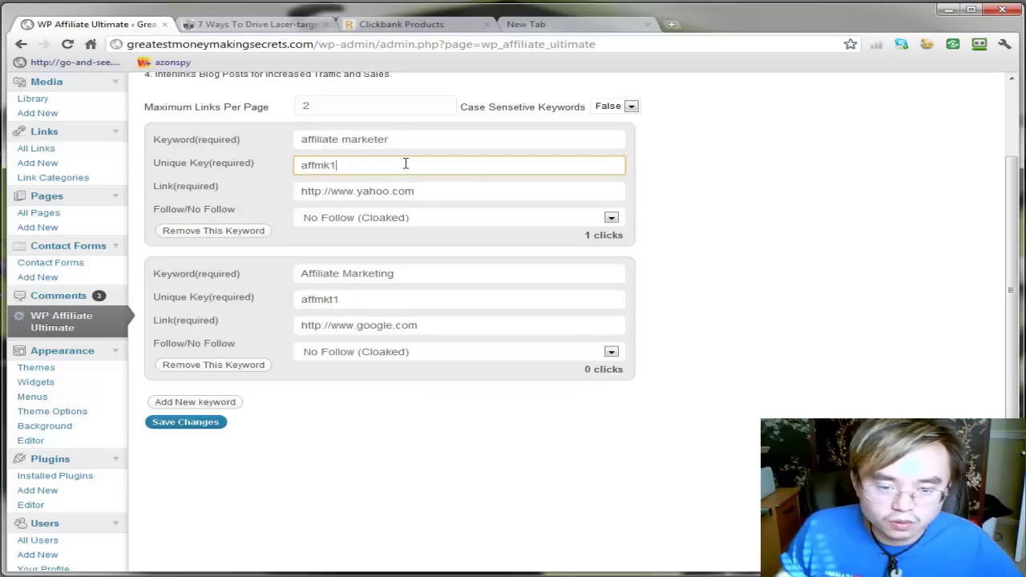
{"action": "key", "text": "BackSpace"}
{"action": "type", "text": "2"}
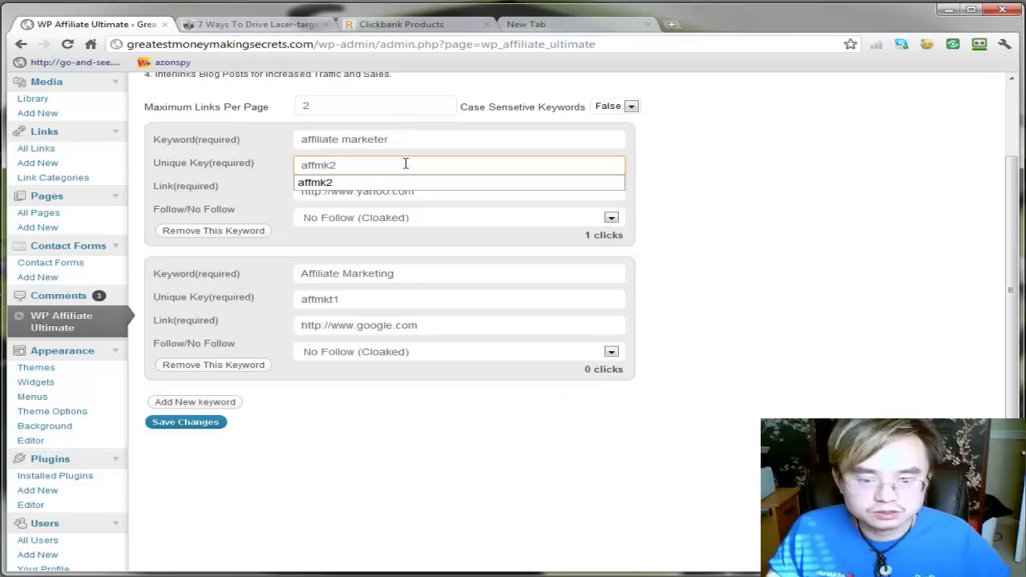
{"action": "key", "text": "Down"}
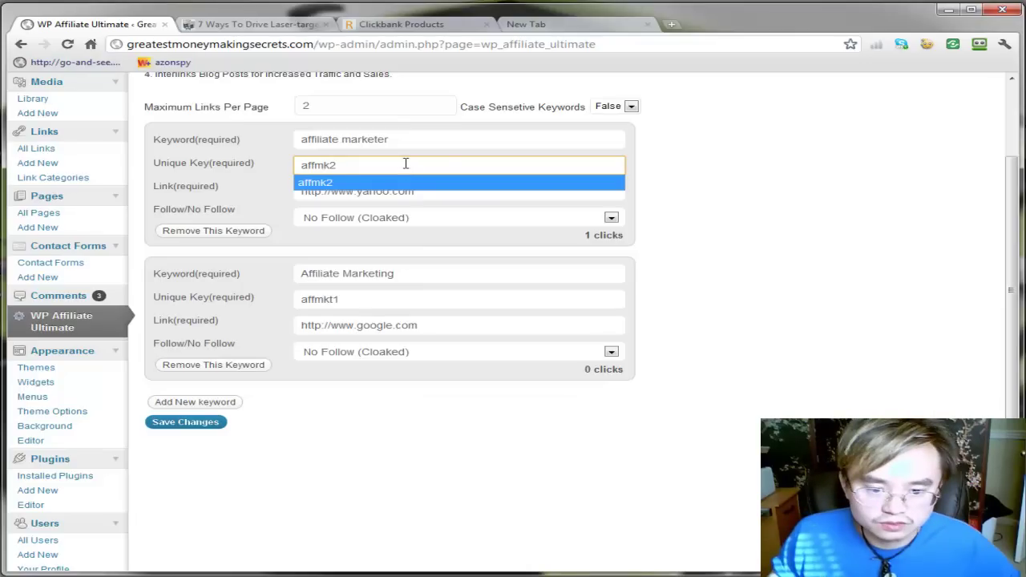
{"action": "key", "text": "Return"}
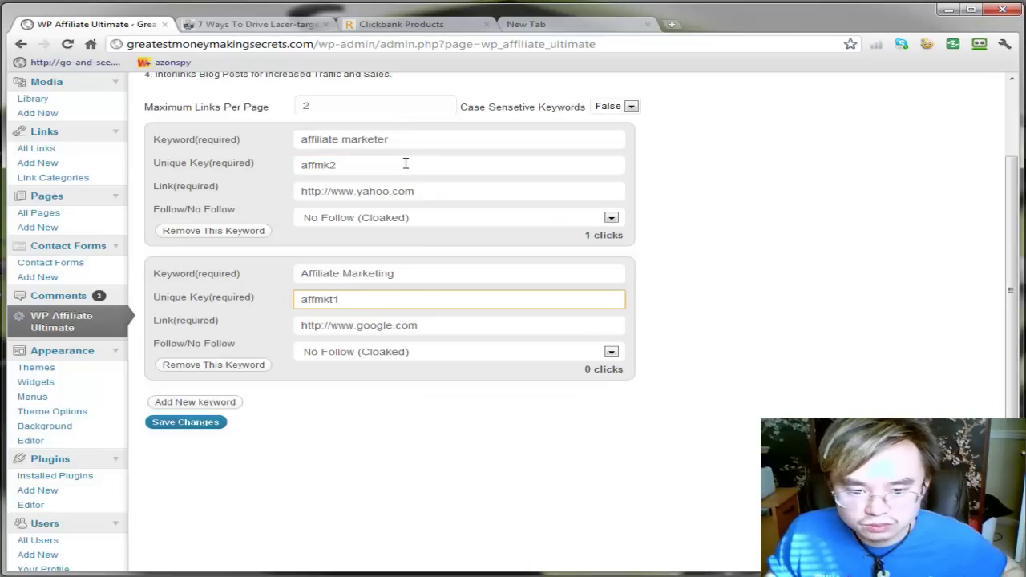
{"action": "left_click", "coordinate": [354, 191]}
{"action": "key", "text": "Down"}
{"action": "key", "text": "Down"}
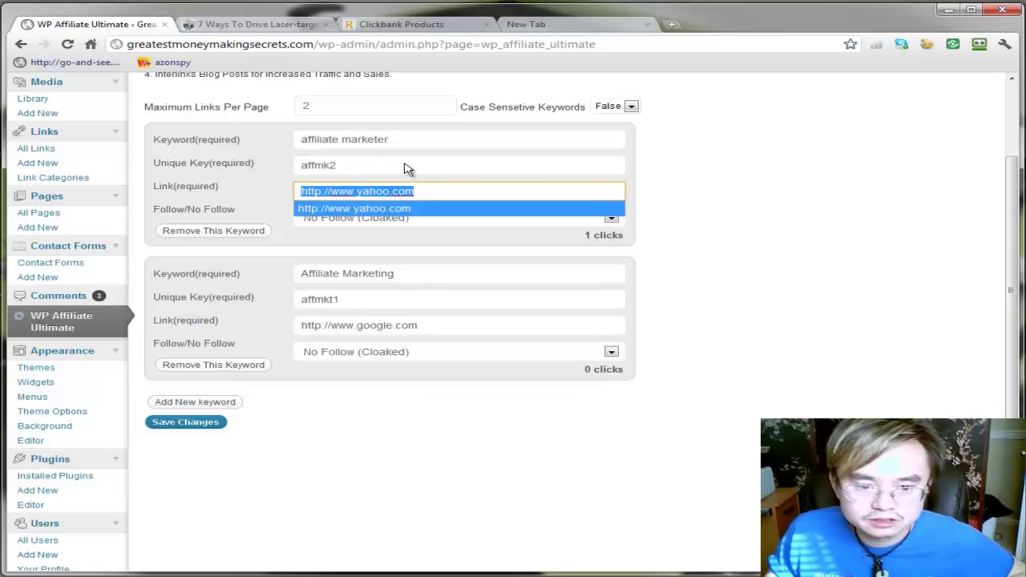
{"action": "key", "text": "shift+Tab"}
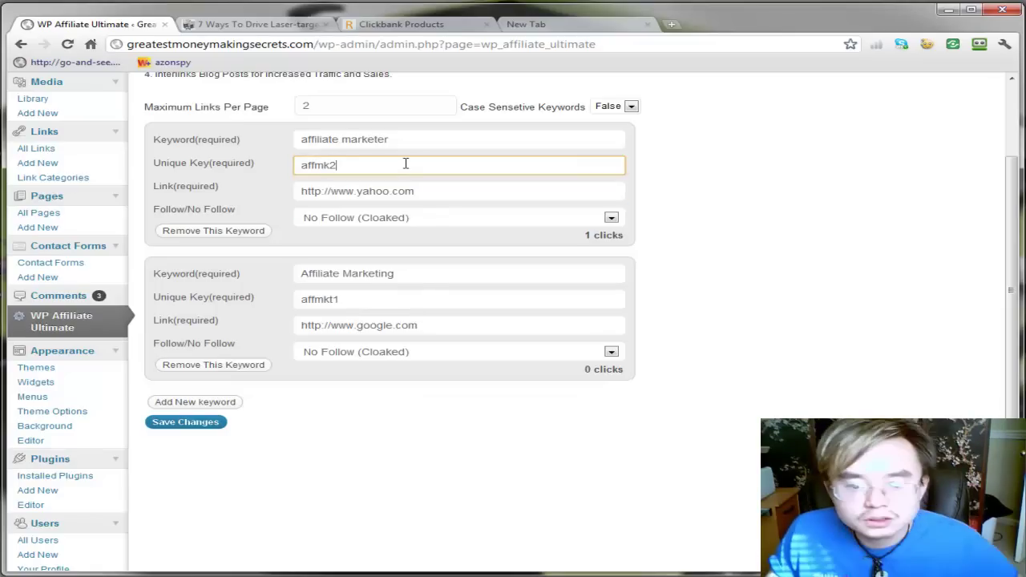
{"action": "key", "text": "Tab"}
{"action": "key", "text": "ctrl+c"}
{"action": "left_click", "coordinate": [405, 164]}
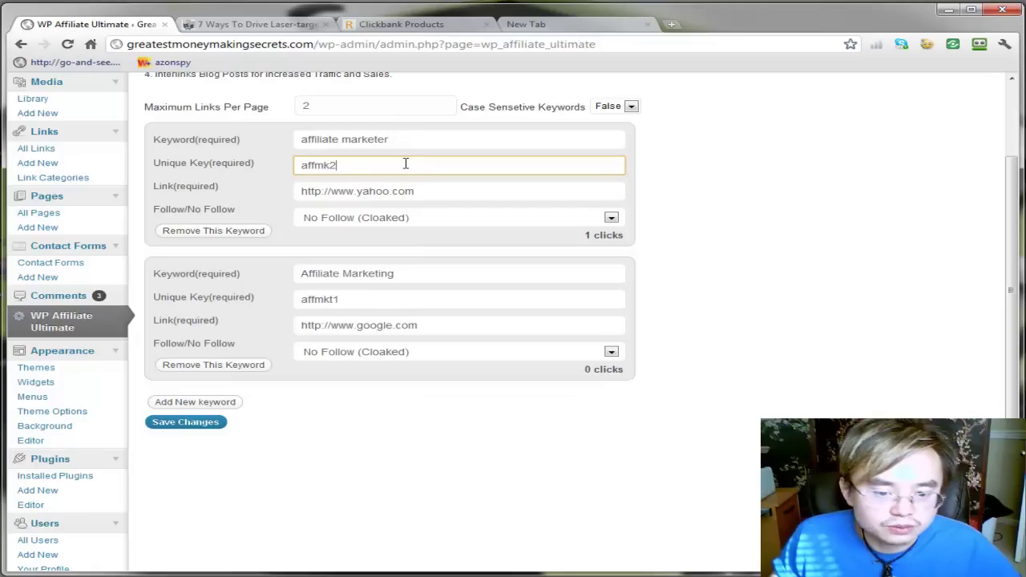
{"action": "key", "text": "Down"}
{"action": "key", "text": "Down"}
{"action": "left_click", "coordinate": [405, 163]}
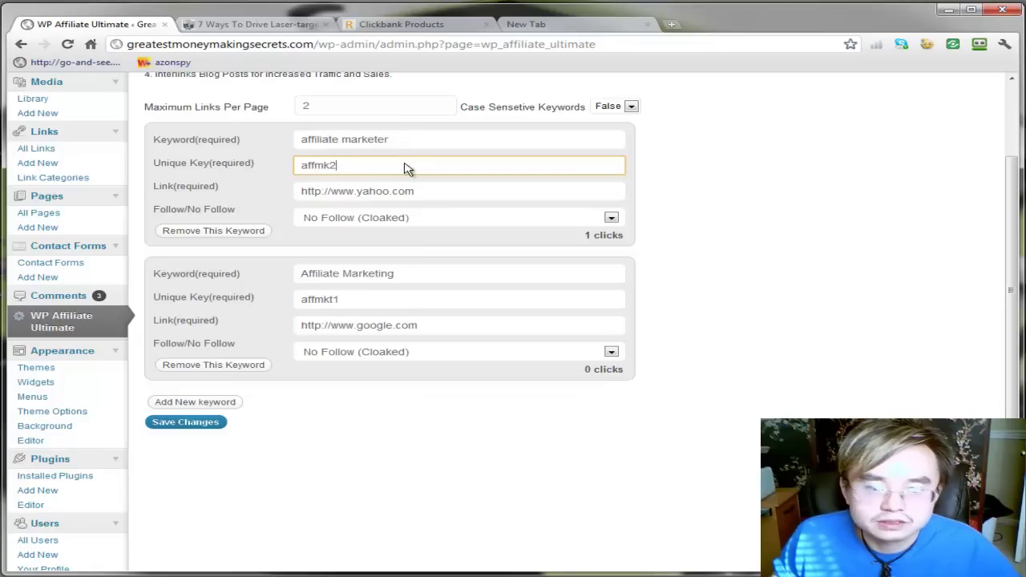
Save the keyword settings and go back to the laser-targeted traffic blog post.
{"action": "key", "text": "Return"}
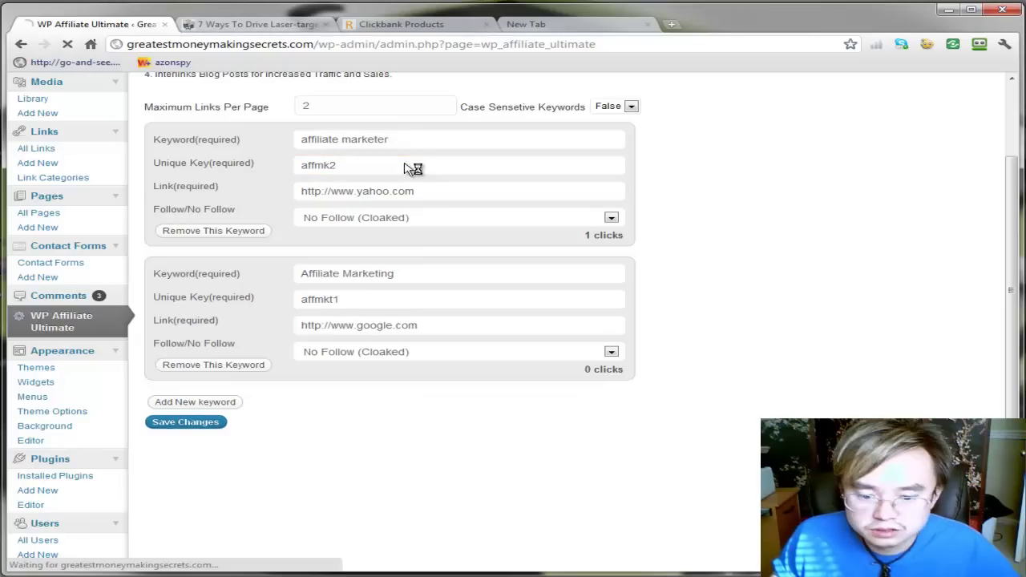
{"action": "key", "text": "ctrl+Tab"}
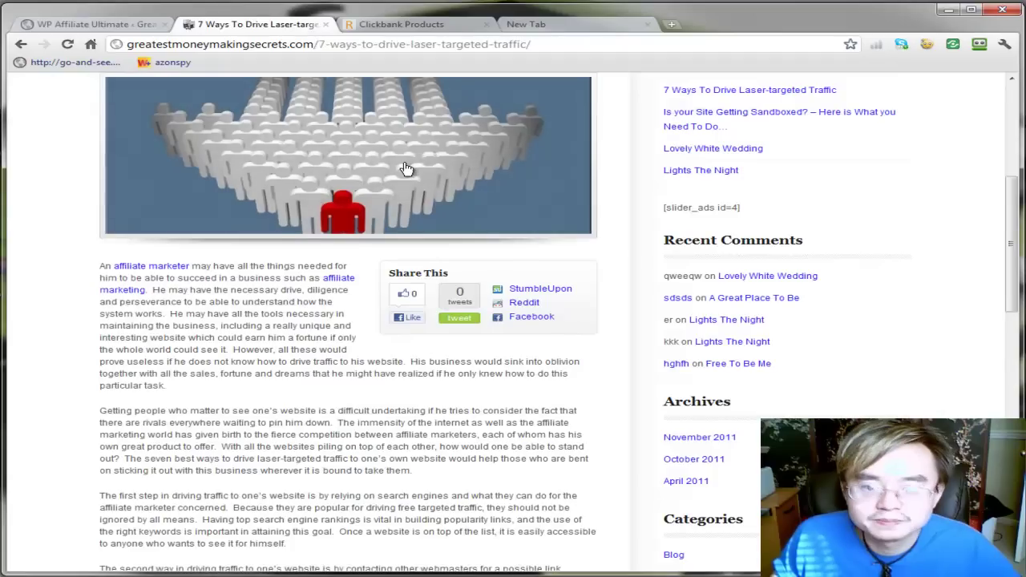
Test the "affiliate marketer" and "affiliate marketing" links in the post, closing each opened page after viewing it.
{"action": "left_click", "coordinate": [404, 169]}
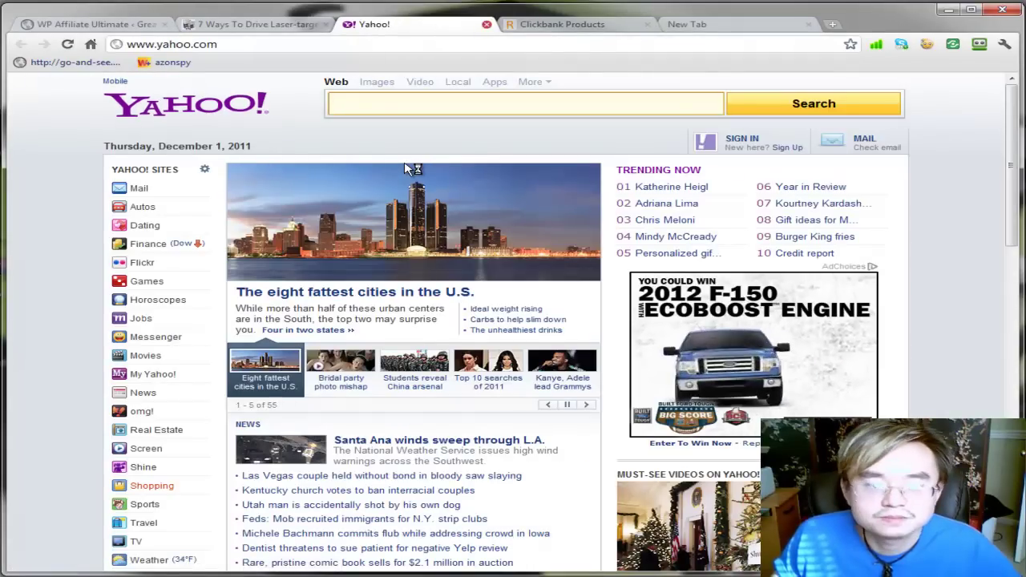
{"action": "key", "text": "ctrl+w"}
{"action": "left_click", "coordinate": [405, 168]}
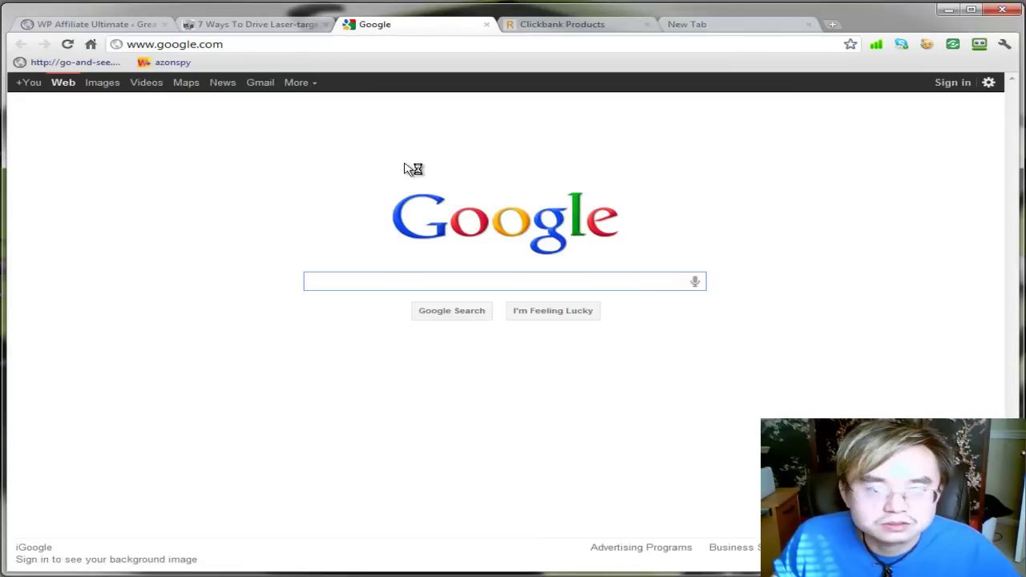
{"action": "key", "text": "ctrl+w"}
Set the "affiliate marketer" keyword to Follow (Non Cloaked) in the plugin settings and save the changes.
{"action": "key", "text": "ctrl+shift+Tab"}
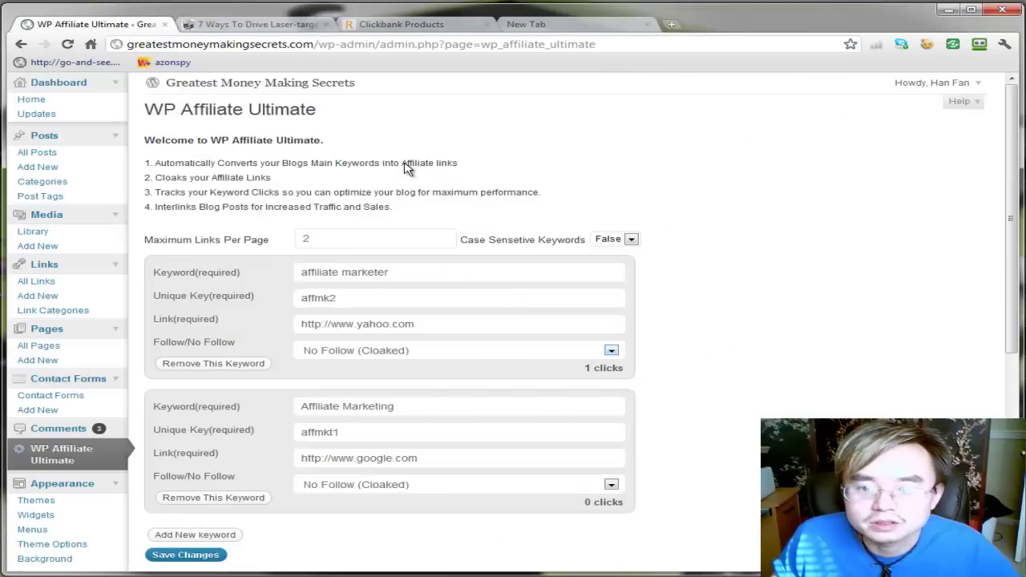
{"action": "left_click", "coordinate": [611, 350]}
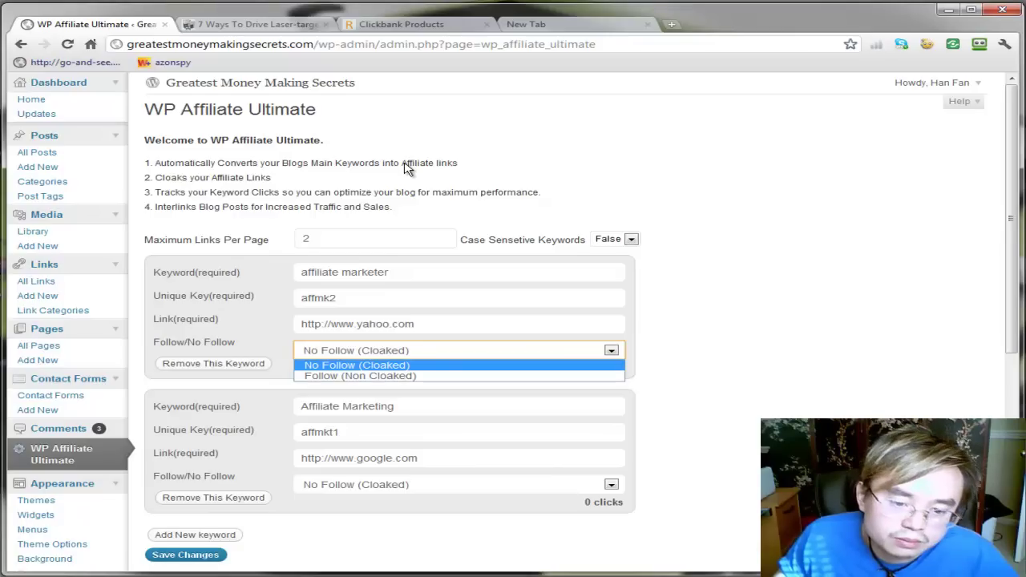
{"action": "left_click", "coordinate": [405, 166]}
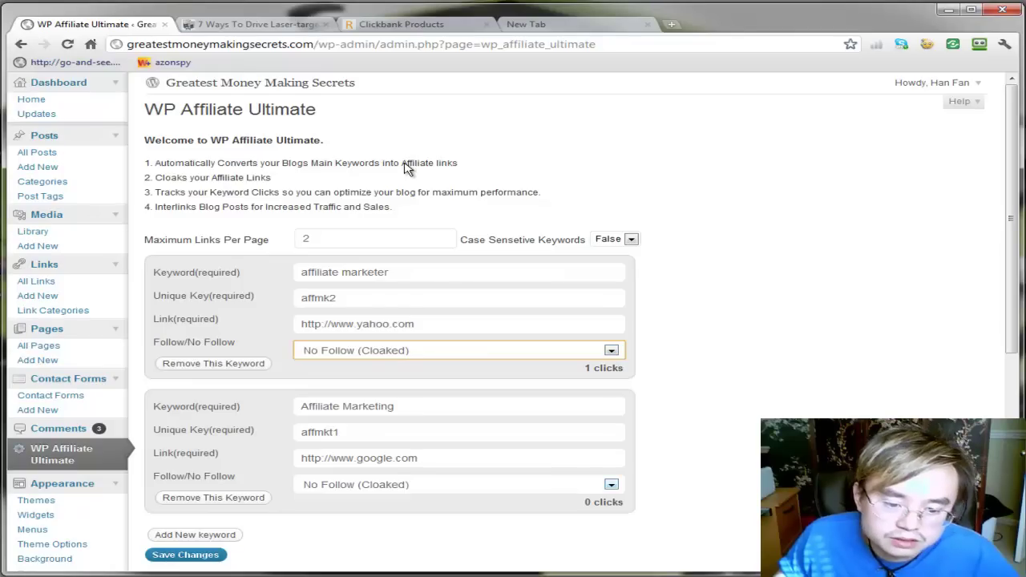
{"action": "left_click", "coordinate": [405, 167]}
{"action": "left_click", "coordinate": [610, 350]}
{"action": "key", "text": "Down"}
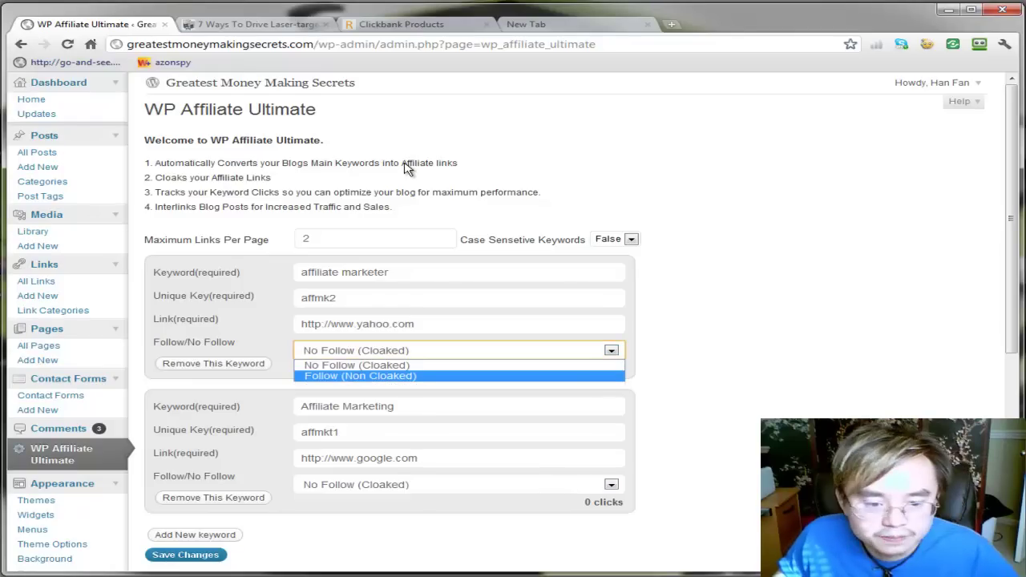
{"action": "key", "text": "Return"}
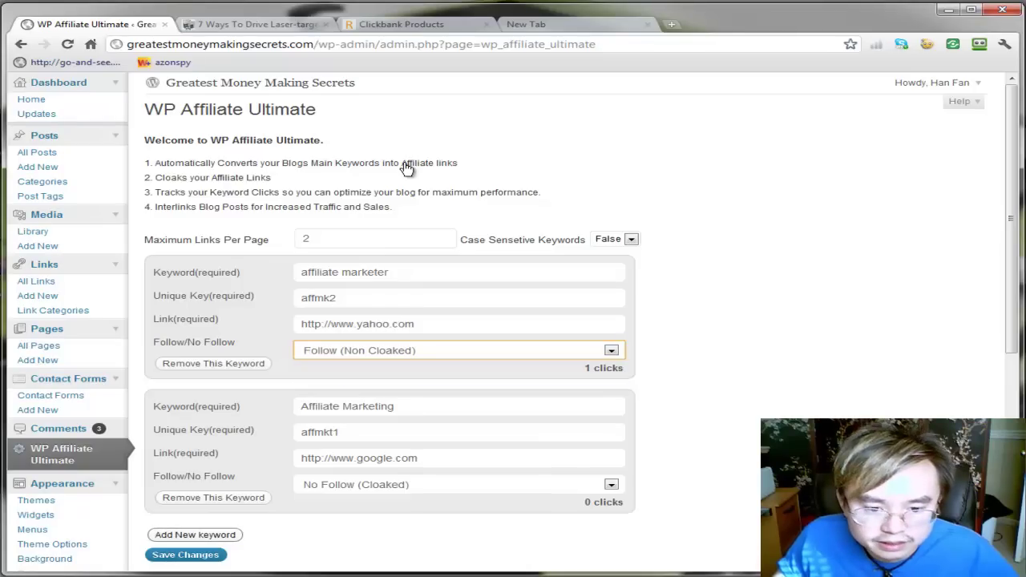
{"action": "left_click", "coordinate": [185, 554]}
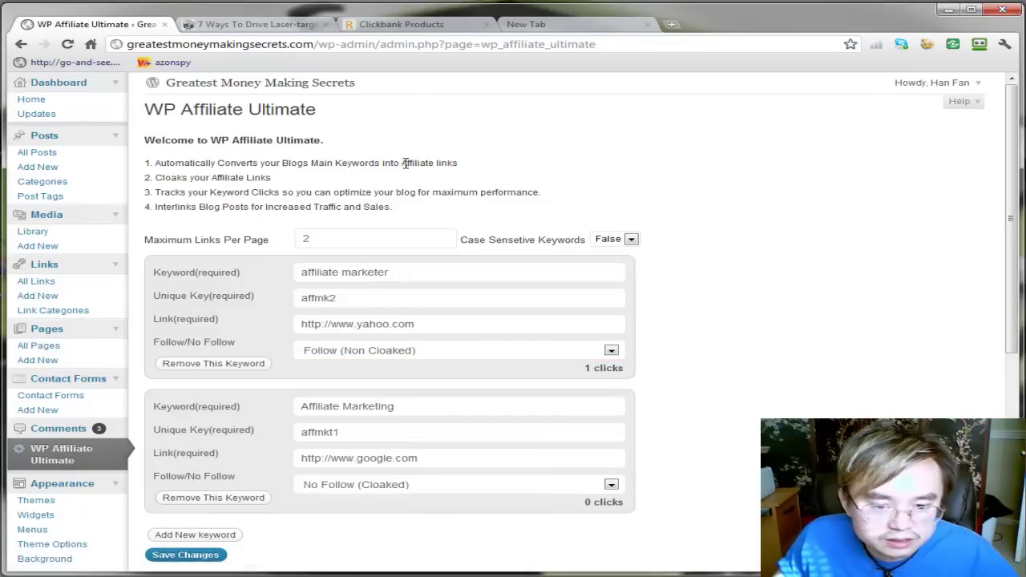
Go back to the laser-targeted traffic post and reload it to apply the saved link setting.
{"action": "key", "text": "ctrl+Tab"}
{"action": "scroll", "coordinate": [405, 167], "scroll_direction": "down", "scroll_amount": 3}
{"action": "scroll", "coordinate": [405, 167], "scroll_direction": "up", "scroll_amount": 4}
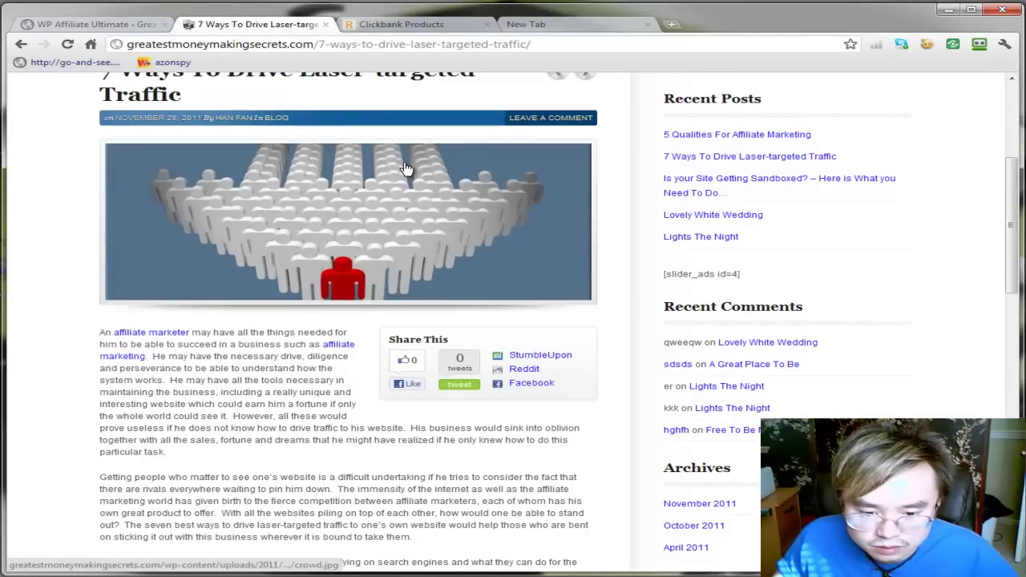
{"action": "key", "text": "Menu"}
{"action": "key", "text": "r"}
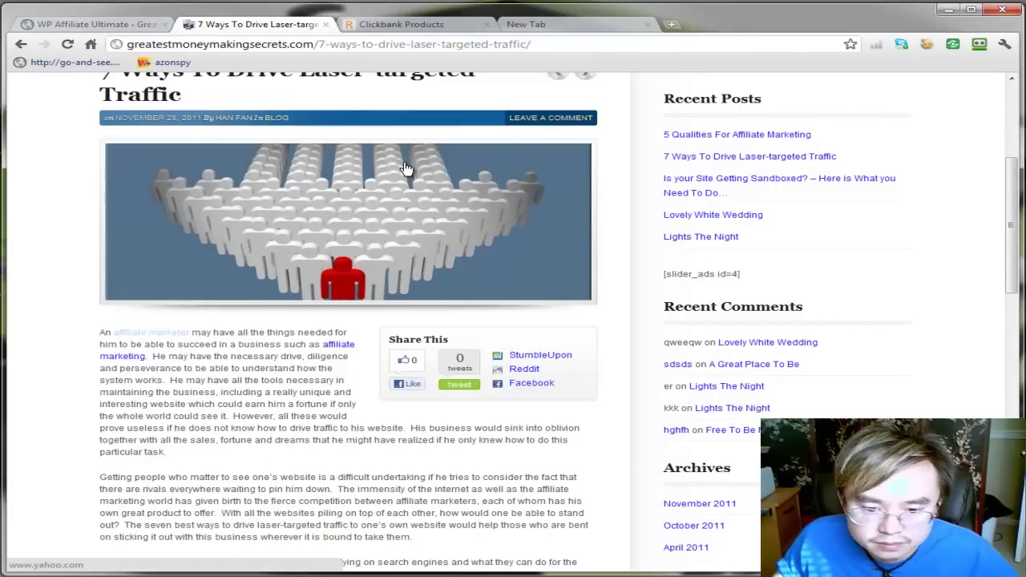
Copy the address of the post's "affiliate marketer" link and paste it into the blank tab's address field to inspect it.
{"action": "key", "text": "shift+F10"}
{"action": "key", "text": "Escape"}
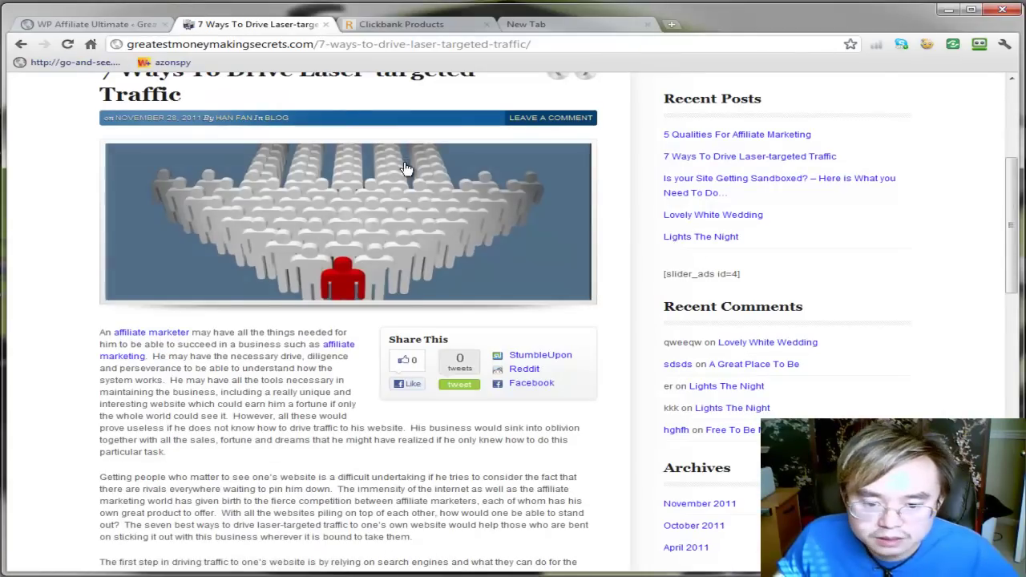
{"action": "key", "text": "ctrl+Tab"}
{"action": "key", "text": "ctrl+Tab"}
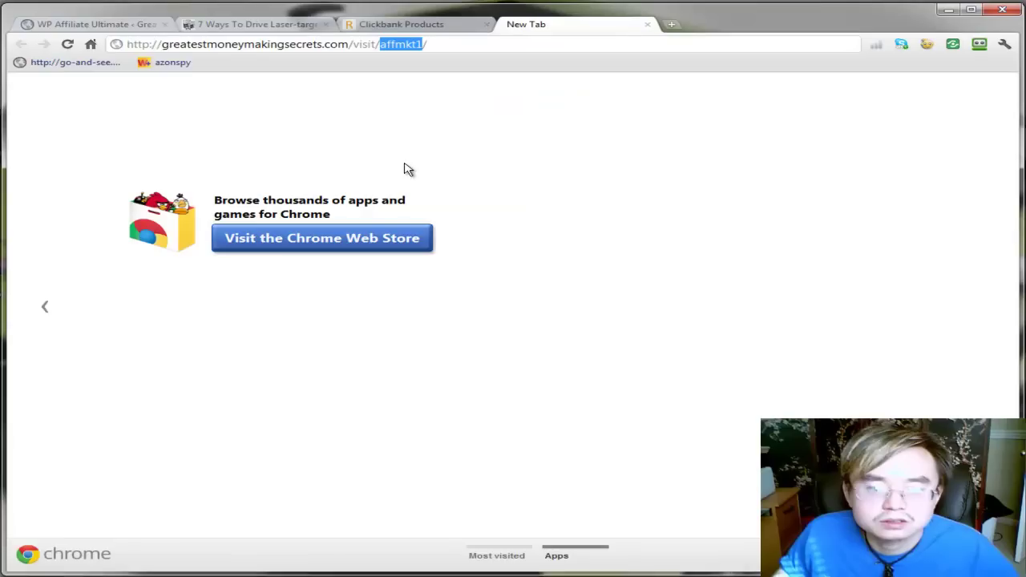
{"action": "key", "text": "Home"}
{"action": "key", "text": "shift+End"}
{"action": "key", "text": "ctrl+v"}
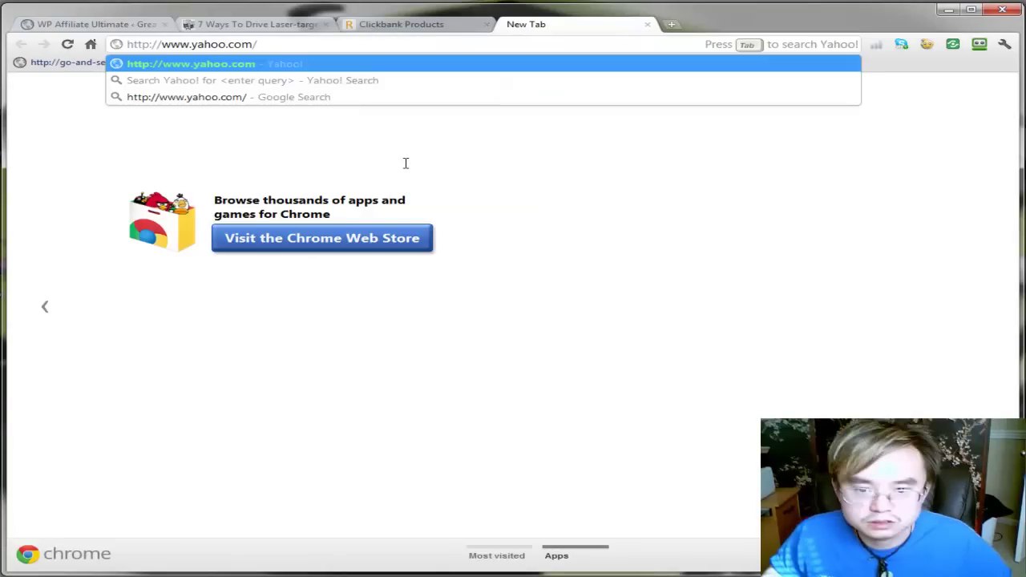
Copy the address of the post's "affiliate marketing" link and paste it over the Yahoo address in the blank tab for comparison.
{"action": "key", "text": "ctrl+shift+Tab"}
{"action": "key", "text": "ctrl+shift+Tab"}
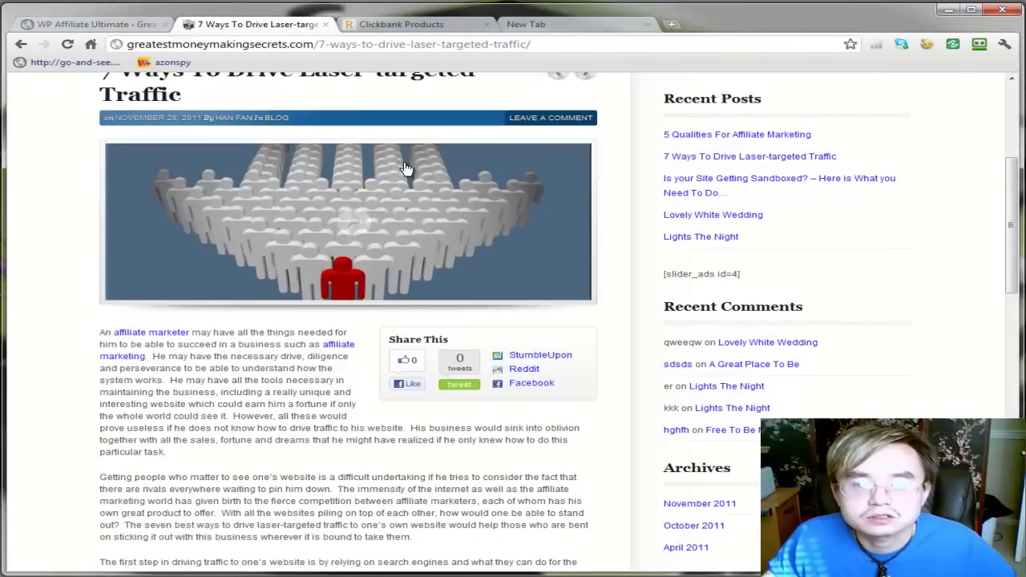
{"action": "right_click", "coordinate": [122, 353]}
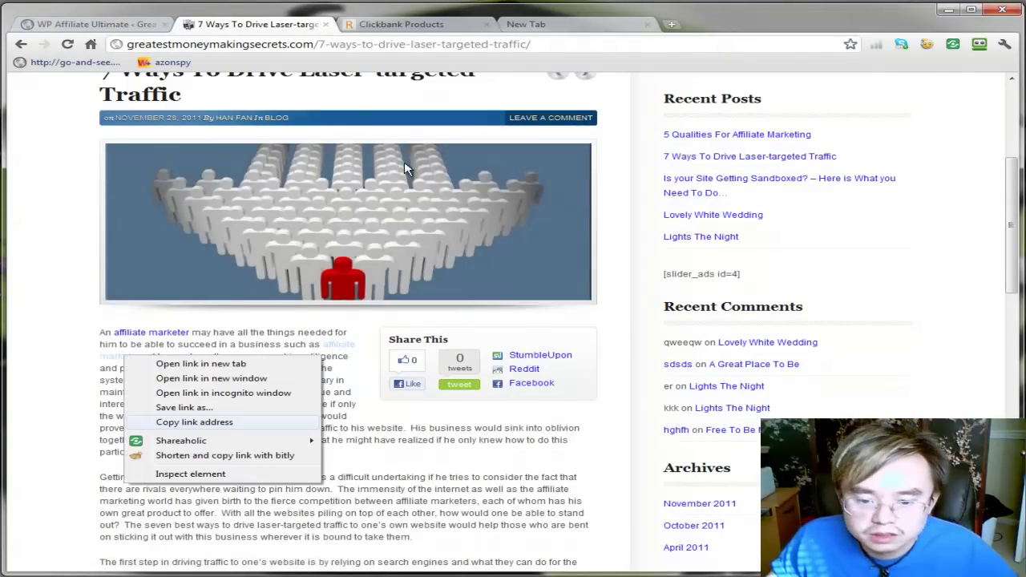
{"action": "left_click", "coordinate": [161, 419]}
{"action": "key", "text": "ctrl+Tab"}
{"action": "key", "text": "ctrl+Tab"}
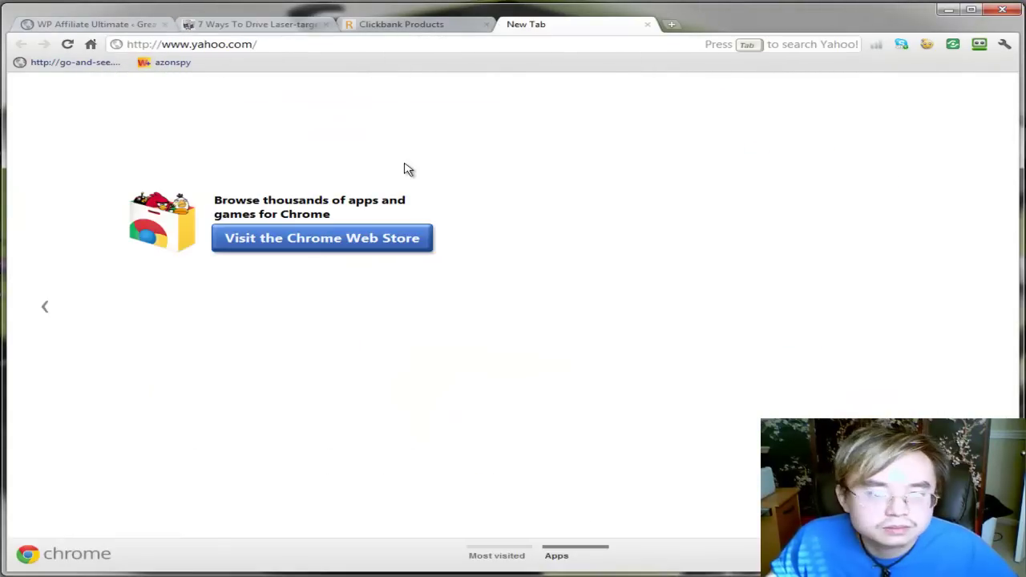
{"action": "key", "text": "ctrl+a"}
{"action": "type", "text": "http://greatestmoneymakingsecrets.com/visit/affmkt1/"}
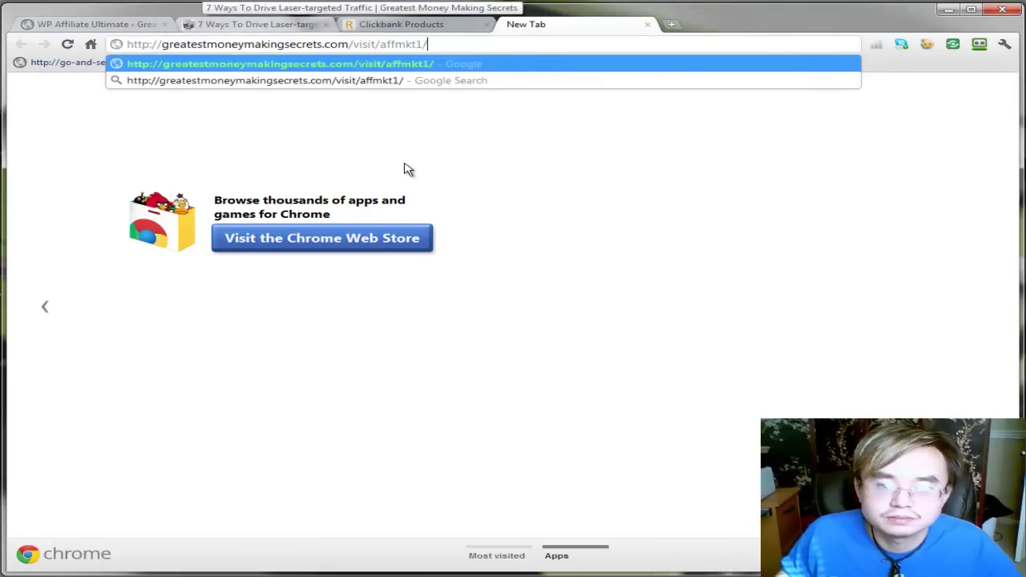
Return to the plugin settings, set the "affiliate marketer" keyword to No Follow (Cloaked) and save the changes.
{"action": "key", "text": "ctrl+2"}
{"action": "key", "text": "ctrl+1"}
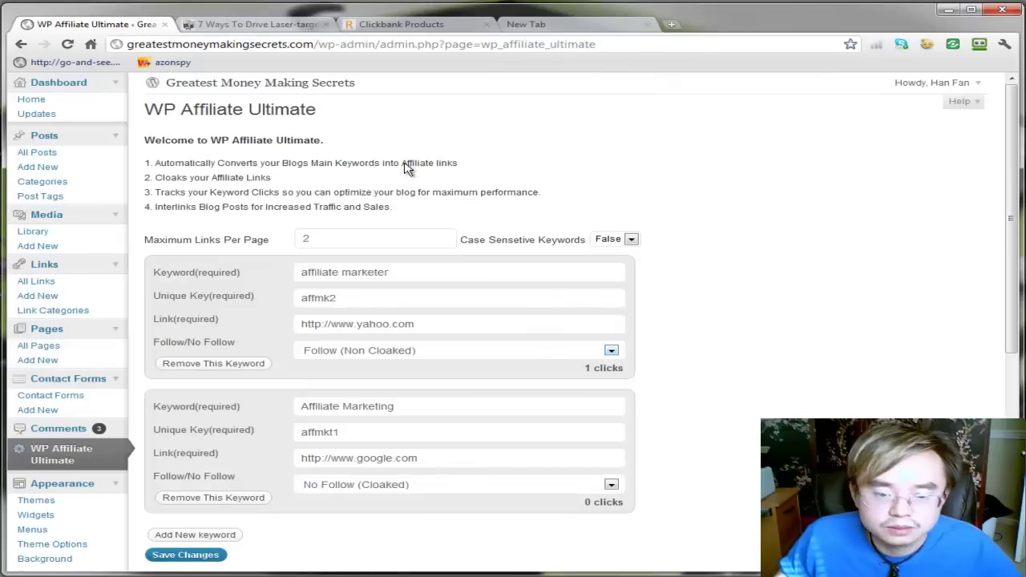
{"action": "left_click", "coordinate": [612, 350]}
{"action": "left_click", "coordinate": [591, 366]}
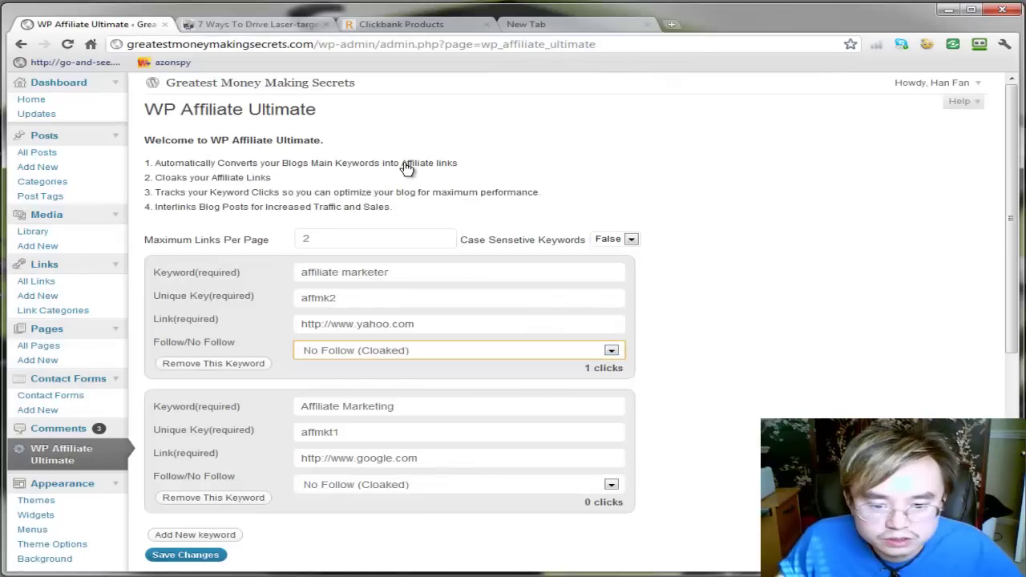
{"action": "left_click", "coordinate": [186, 554]}
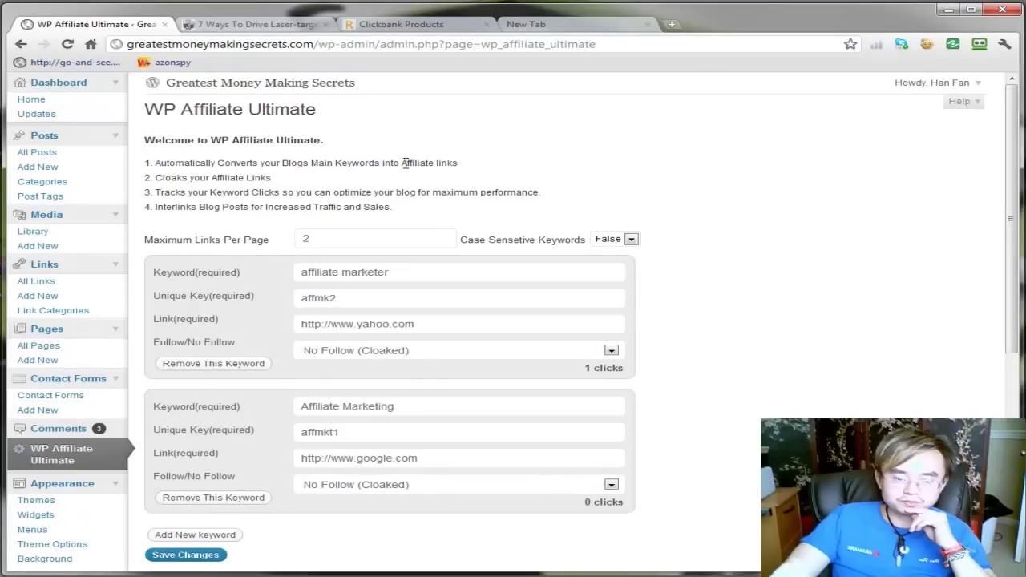
{"action": "key", "text": "Tab"}
{"action": "key", "text": "ctrl+a"}
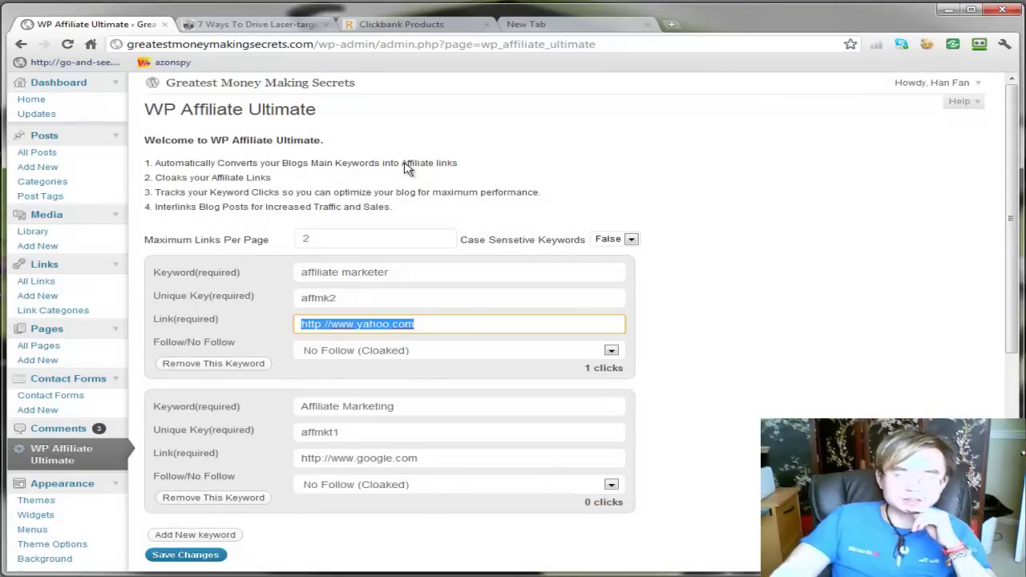
{"action": "key", "text": "ctrl+3"}
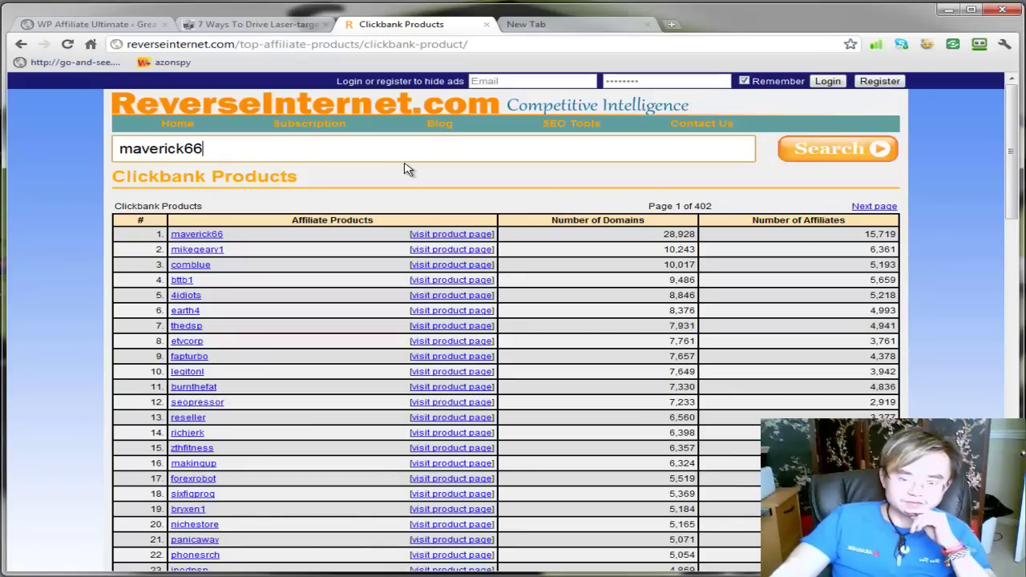
{"action": "key", "text": "Return"}
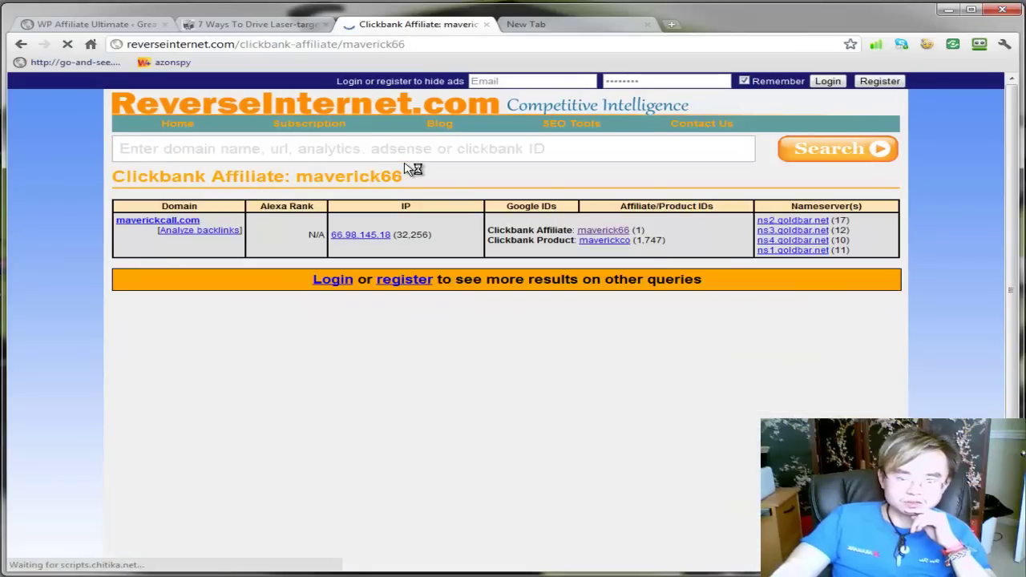
{"action": "scroll", "coordinate": [404, 169], "scroll_direction": "down", "scroll_amount": 3}
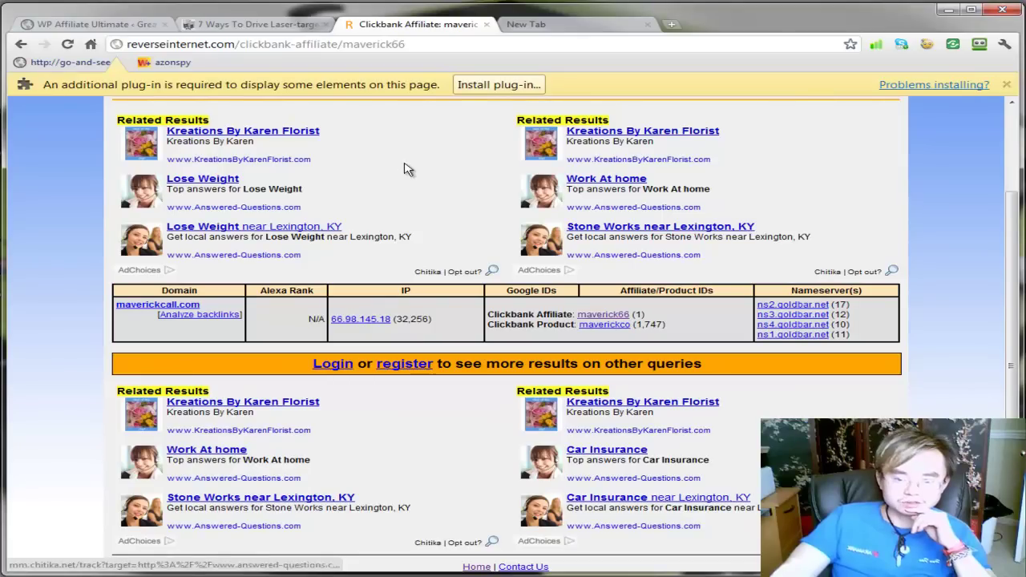
Go back to the ClickBank products list, search for burnthefat and examine the listed domains and affiliate IDs.
{"action": "key", "text": "alt+Left"}
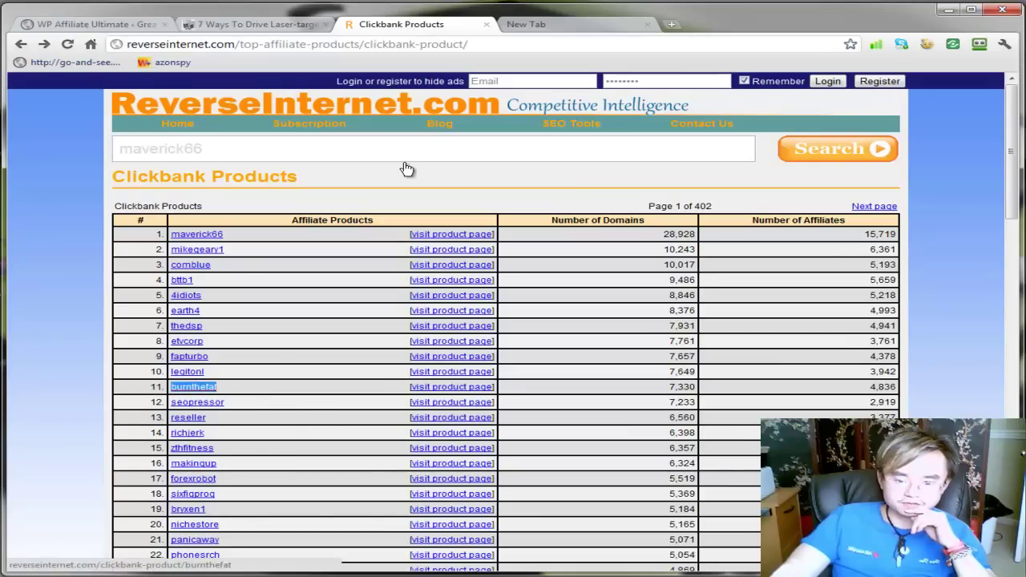
{"action": "right_click", "coordinate": [191, 387]}
{"action": "left_click", "coordinate": [405, 168]}
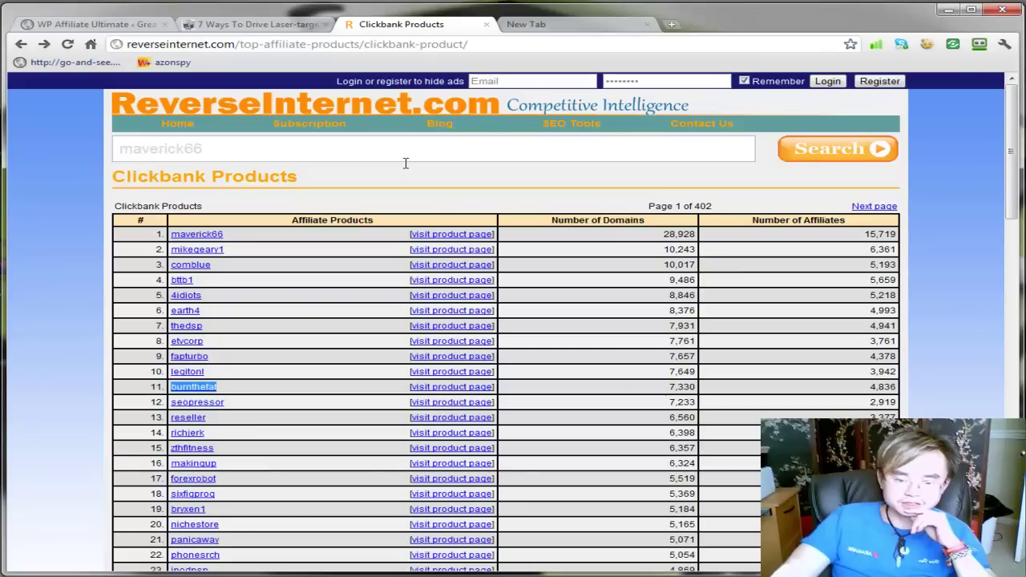
{"action": "left_click", "coordinate": [405, 161]}
{"action": "right_click", "coordinate": [406, 162]}
{"action": "left_click", "coordinate": [412, 219]}
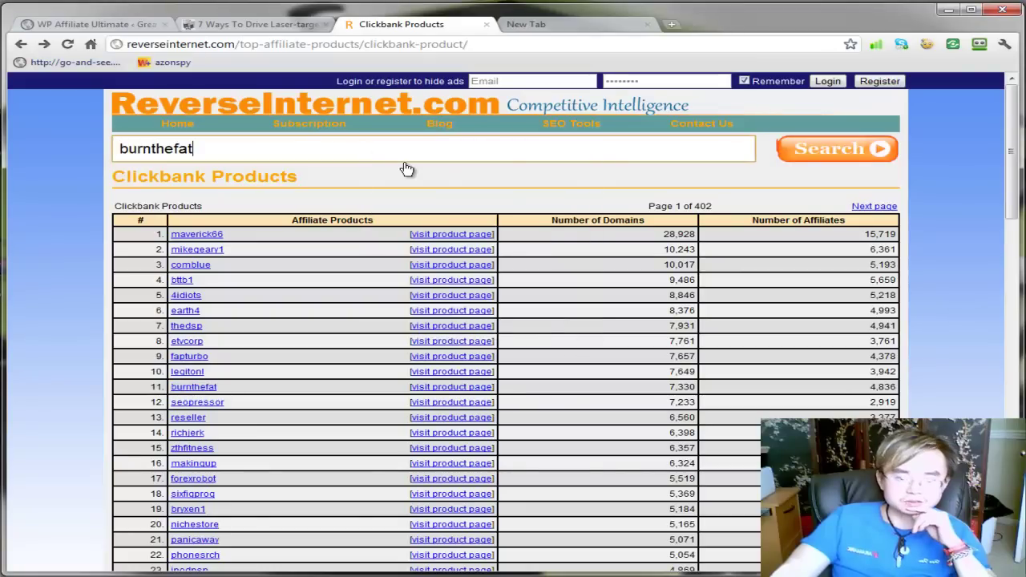
{"action": "key", "text": "Return"}
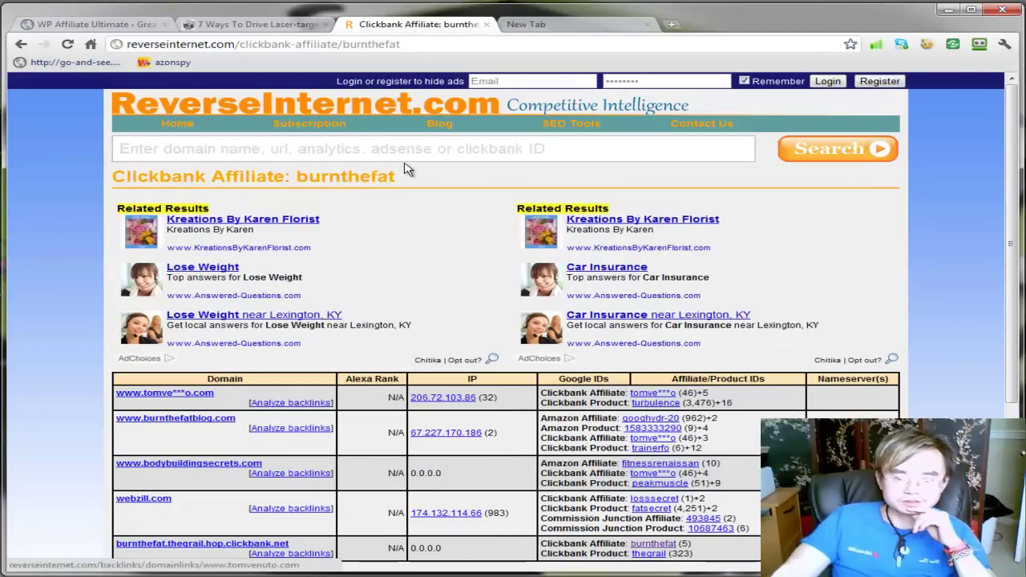
{"action": "scroll", "coordinate": [404, 169], "scroll_direction": "down", "scroll_amount": 1}
{"action": "scroll", "coordinate": [404, 168], "scroll_direction": "down", "scroll_amount": 3}
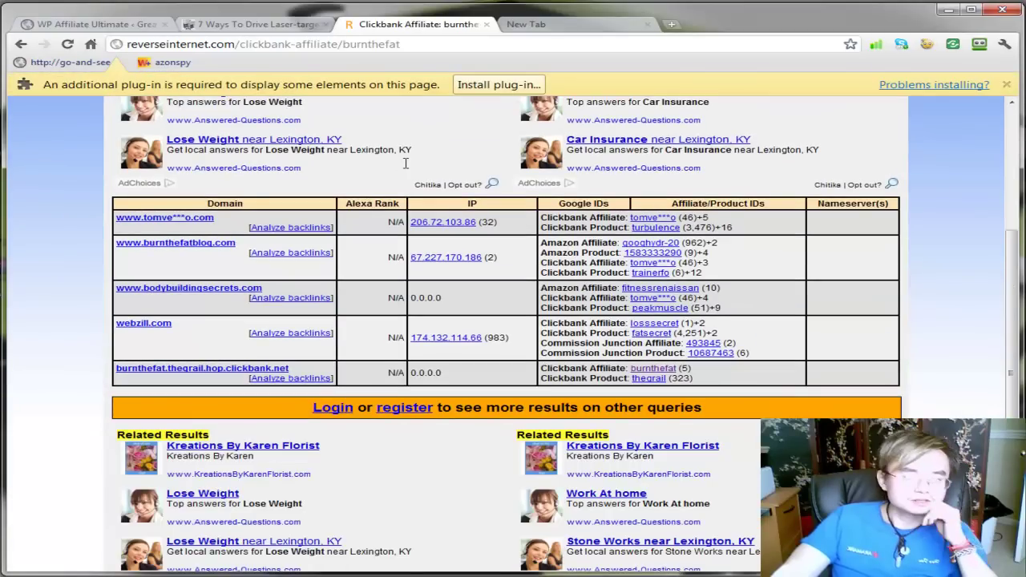
{"action": "left_click", "coordinate": [650, 243]}
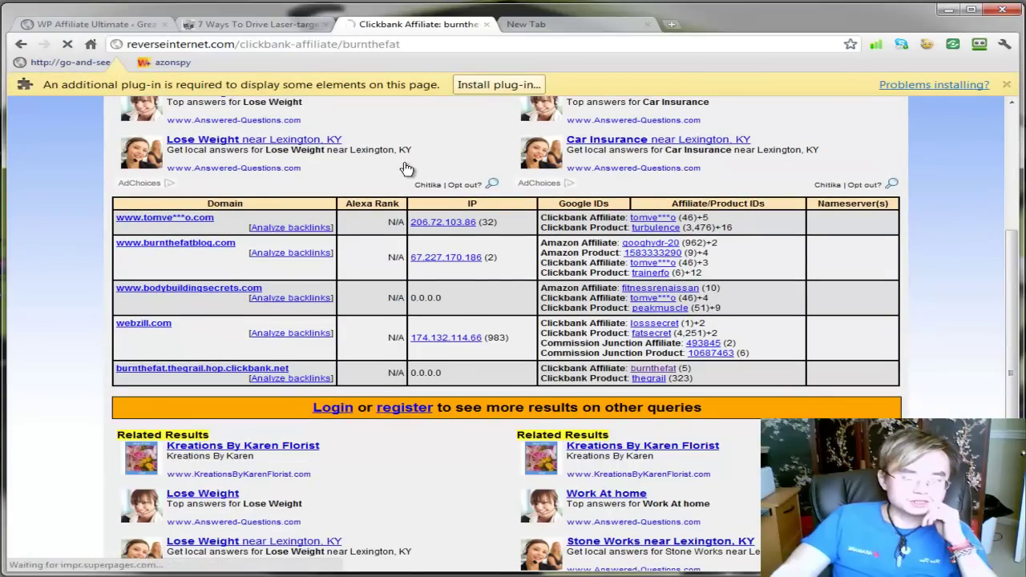
{"action": "scroll", "coordinate": [404, 168], "scroll_direction": "down", "scroll_amount": 2}
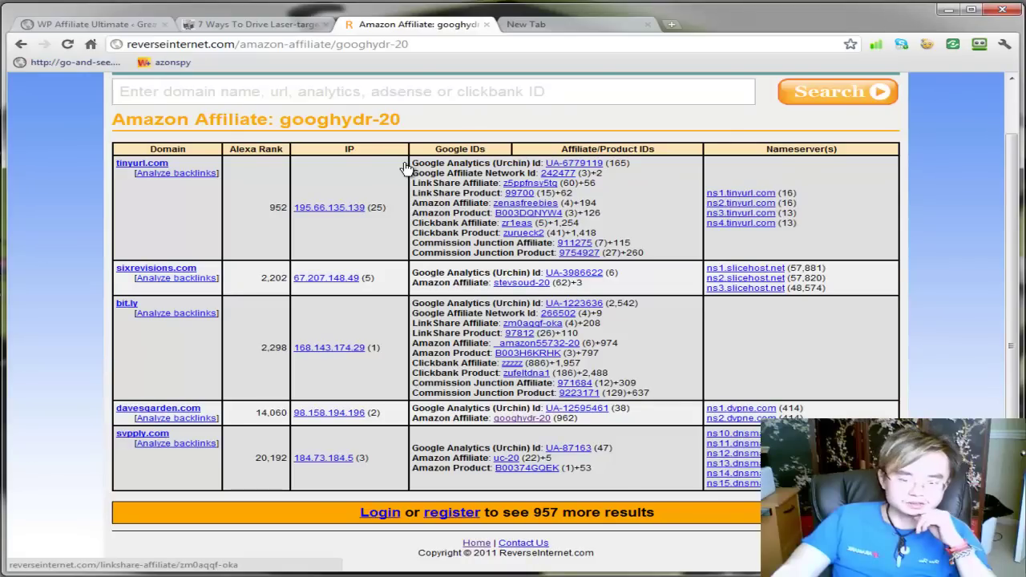
{"action": "scroll", "coordinate": [405, 168], "scroll_direction": "up", "scroll_amount": 2}
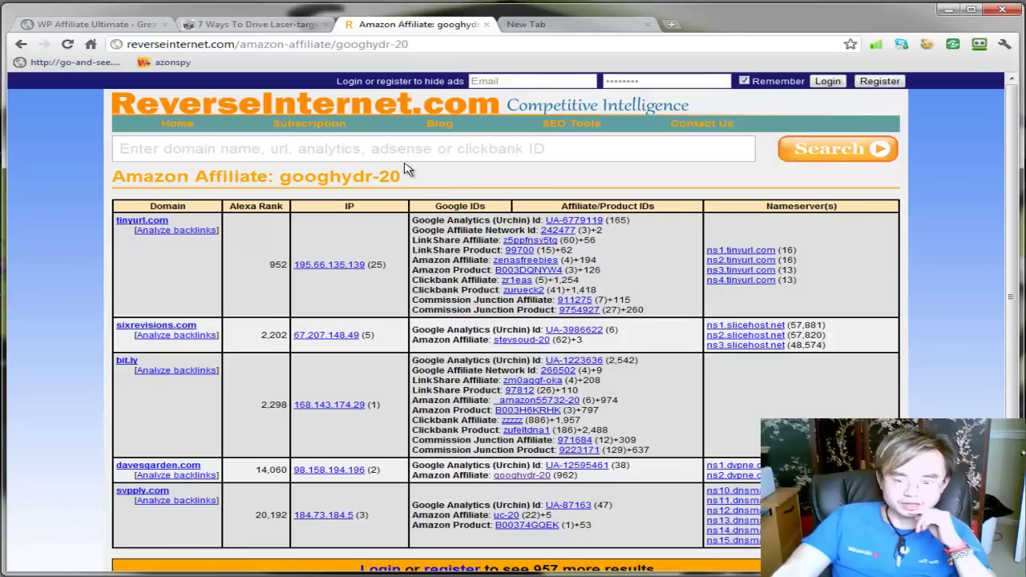
{"action": "scroll", "coordinate": [407, 169], "scroll_direction": "down", "scroll_amount": 1}
{"action": "scroll", "coordinate": [408, 170], "scroll_direction": "up", "scroll_amount": 1}
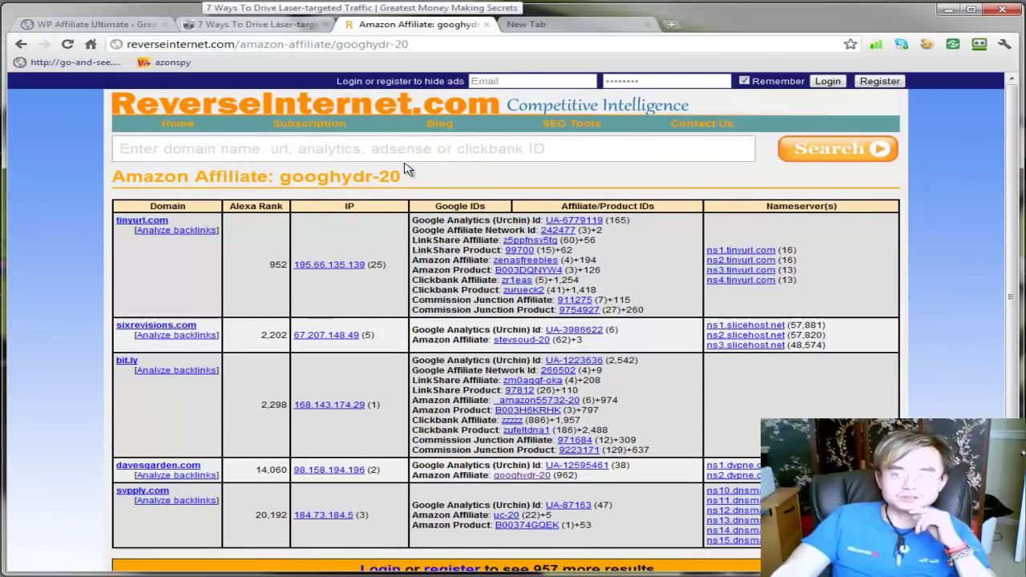
Return to the WP Affiliate Ultimate settings and clear the selection in the "affiliate marketer" link field.
{"action": "key", "text": "ctrl+shift+Tab"}
{"action": "key", "text": "ctrl+shift+Tab"}
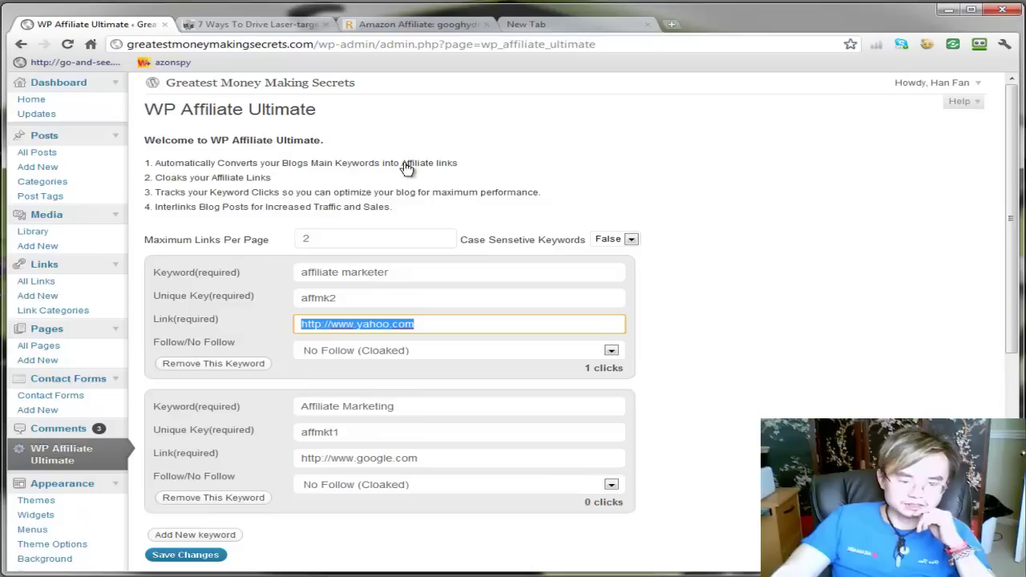
{"action": "left_click", "coordinate": [406, 163]}
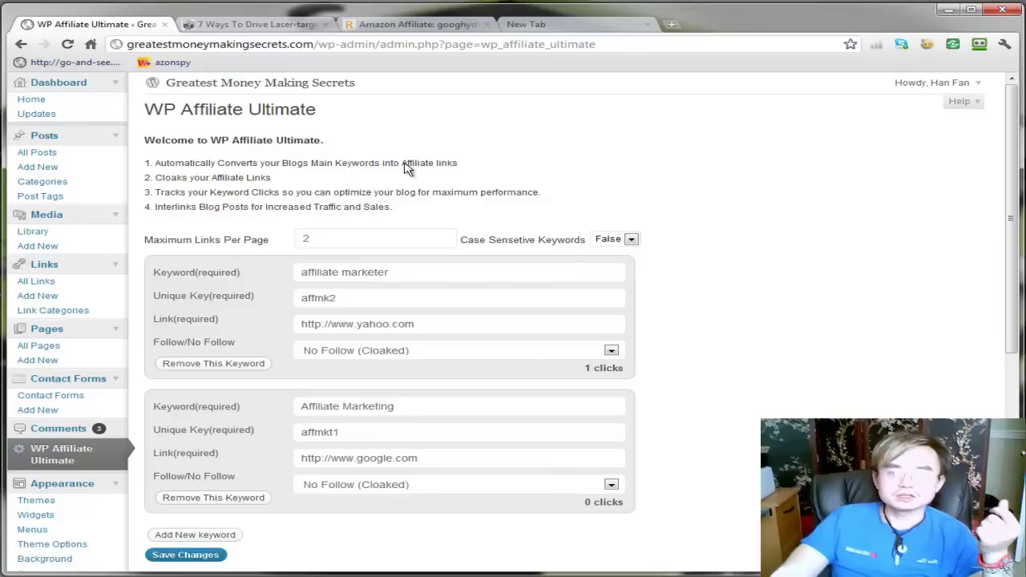
Copy the unique key affmk2 of the "affiliate marketer" keyword from the WP Affiliate Ultimate settings.
{"action": "key", "text": "ctrl+3"}
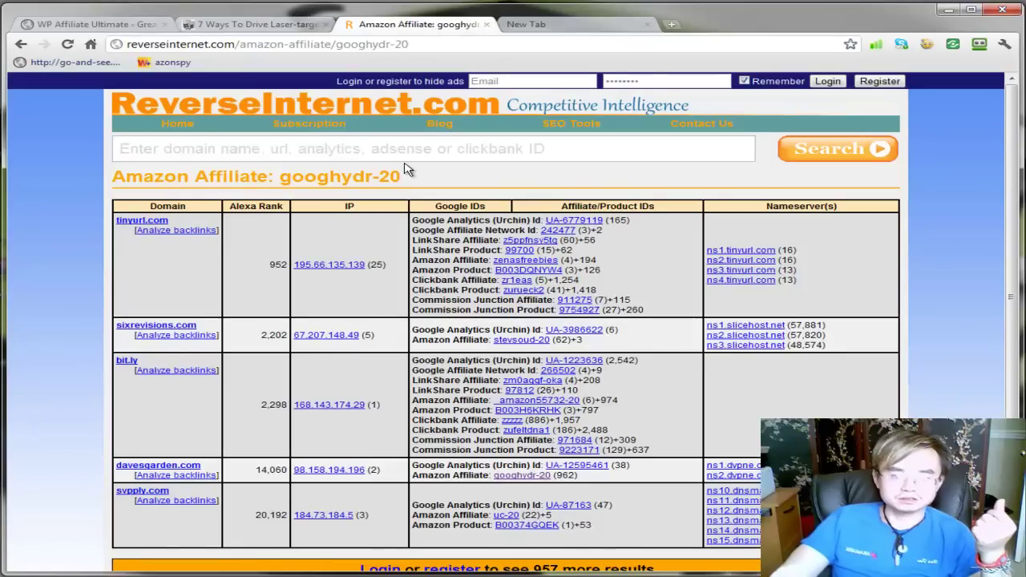
{"action": "key", "text": "ctrl+1"}
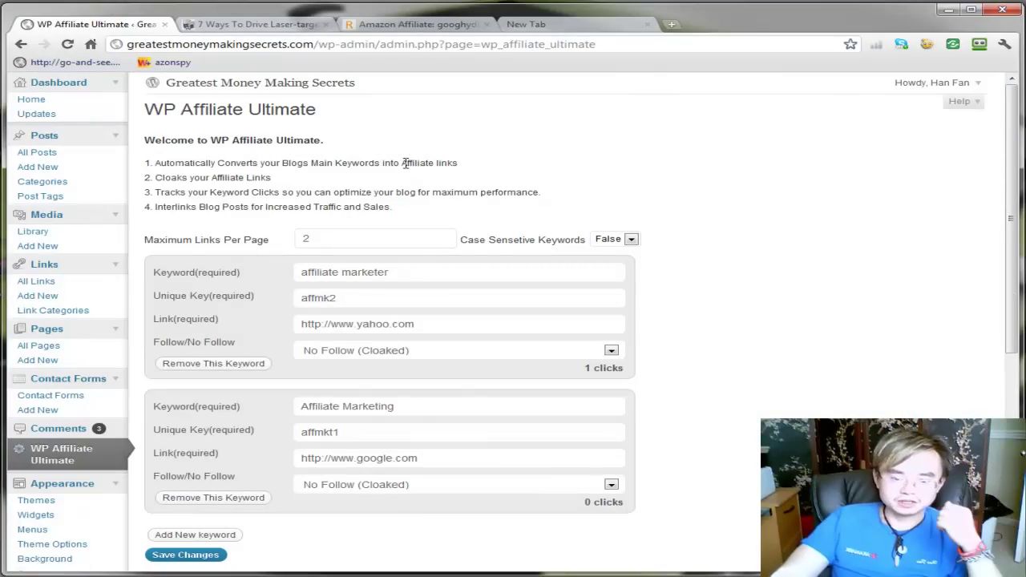
{"action": "left_click_drag", "start_coordinate": [337, 299], "coordinate": [299, 298]}
{"action": "key", "text": "ctrl+c"}
{"action": "right_click", "coordinate": [307, 299]}
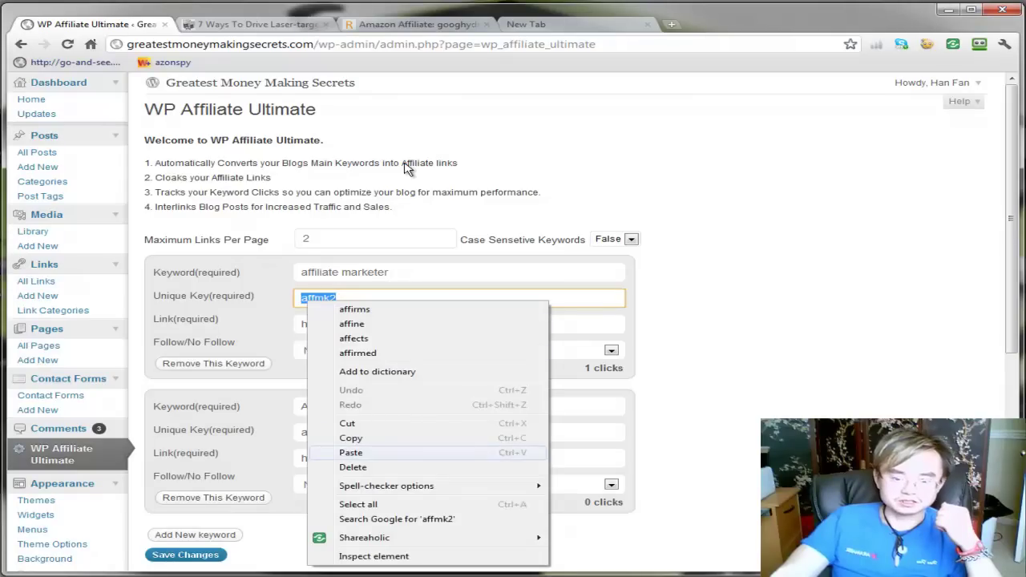
{"action": "left_click", "coordinate": [351, 439]}
Search ReverseInternet for the copied unique key affmk2.
{"action": "left_click", "coordinate": [417, 24]}
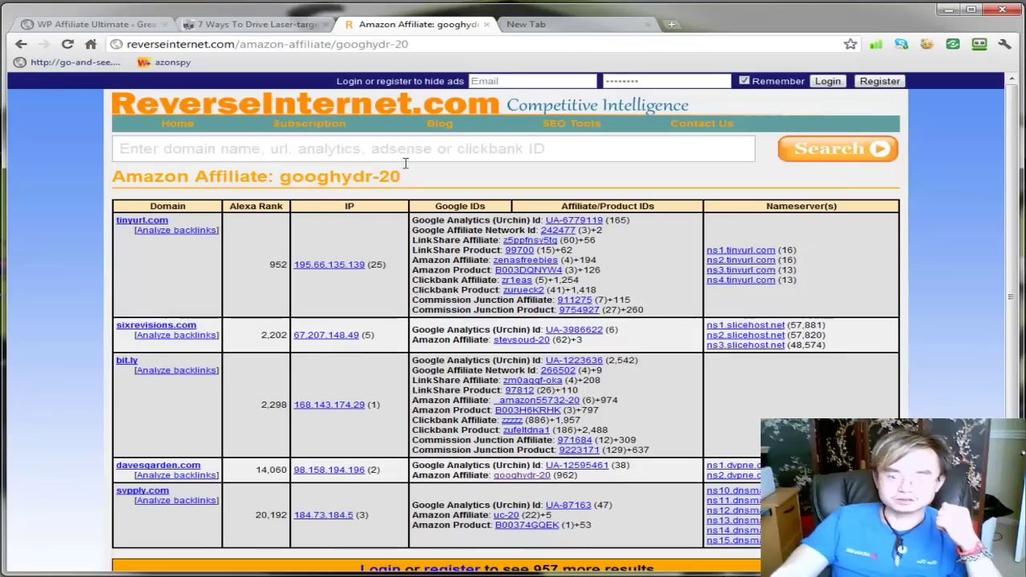
{"action": "right_click", "coordinate": [335, 147]}
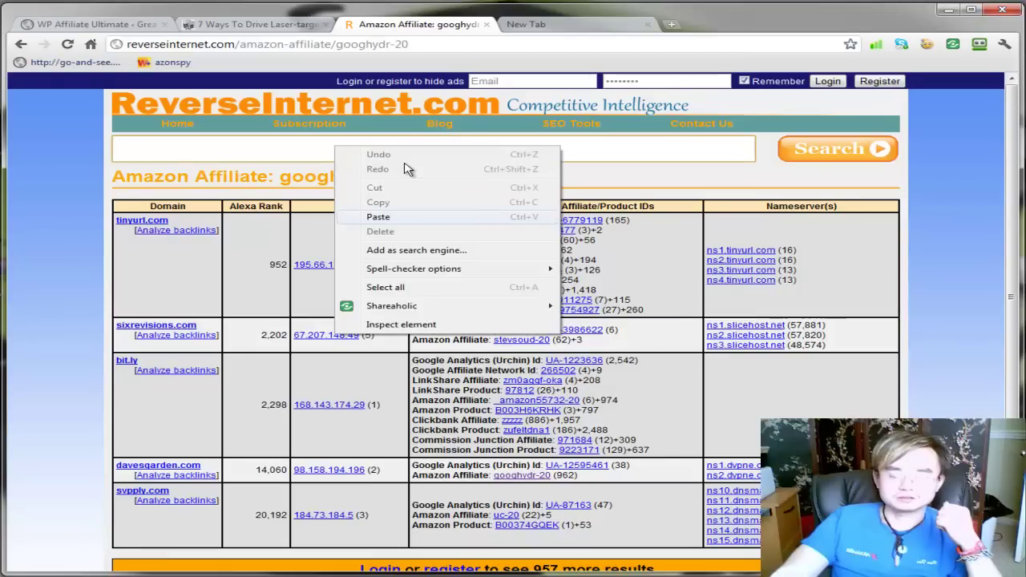
{"action": "left_click", "coordinate": [378, 217]}
{"action": "left_click", "coordinate": [838, 149]}
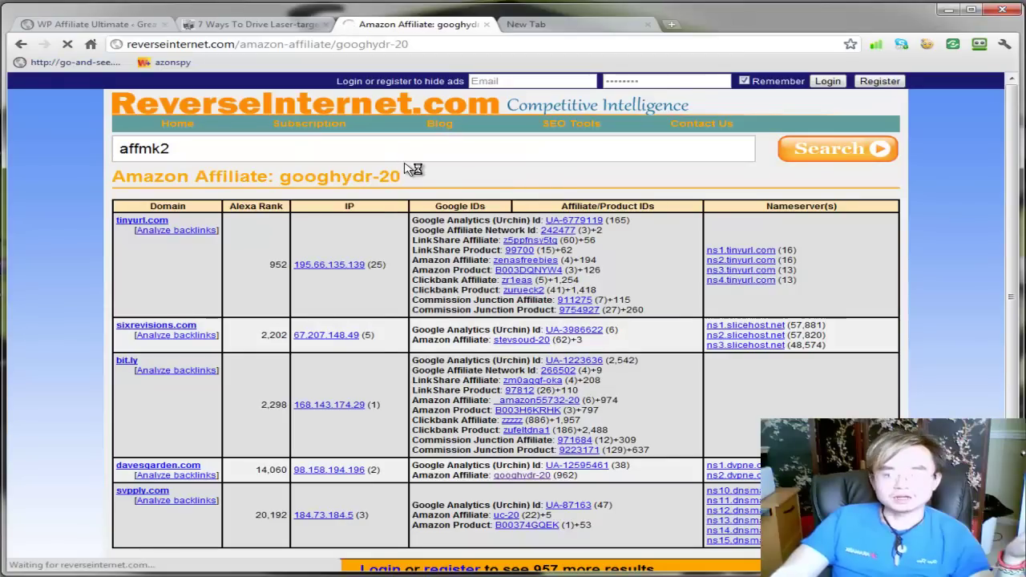
Examine the ReverseInternet results page for affmk2, and return to the WP Affiliate Ultimate settings.
{"action": "scroll", "coordinate": [407, 168], "scroll_direction": "down", "scroll_amount": 5}
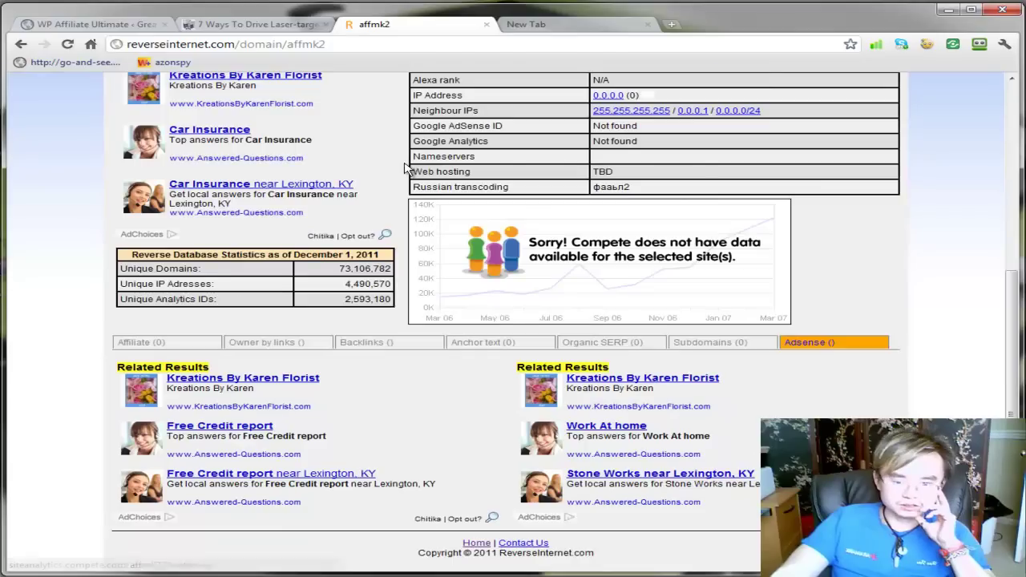
{"action": "scroll", "coordinate": [407, 168], "scroll_direction": "up", "scroll_amount": 5}
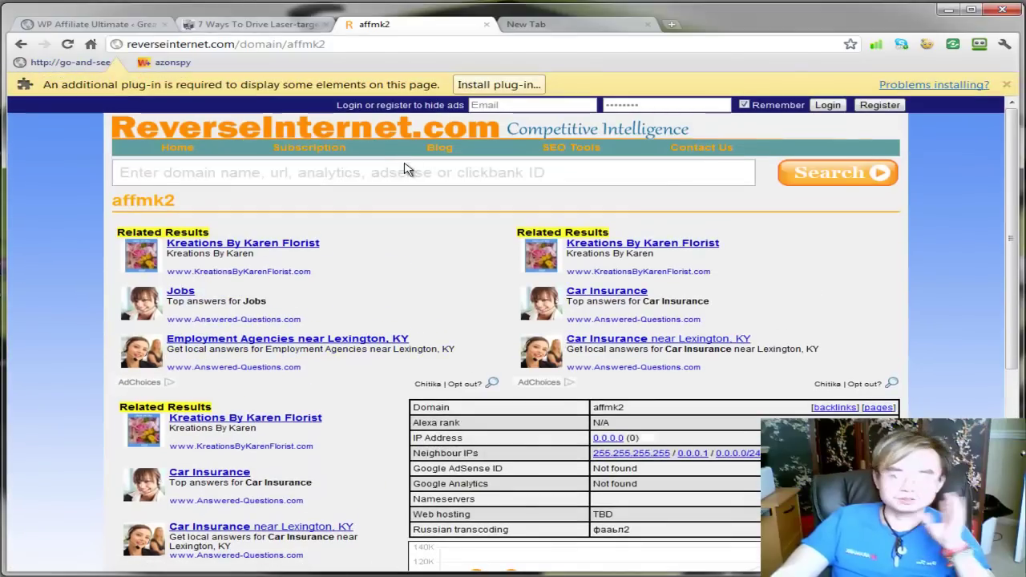
{"action": "key", "text": "ctrl+shift+Tab"}
{"action": "key", "text": "ctrl+shift+Tab"}
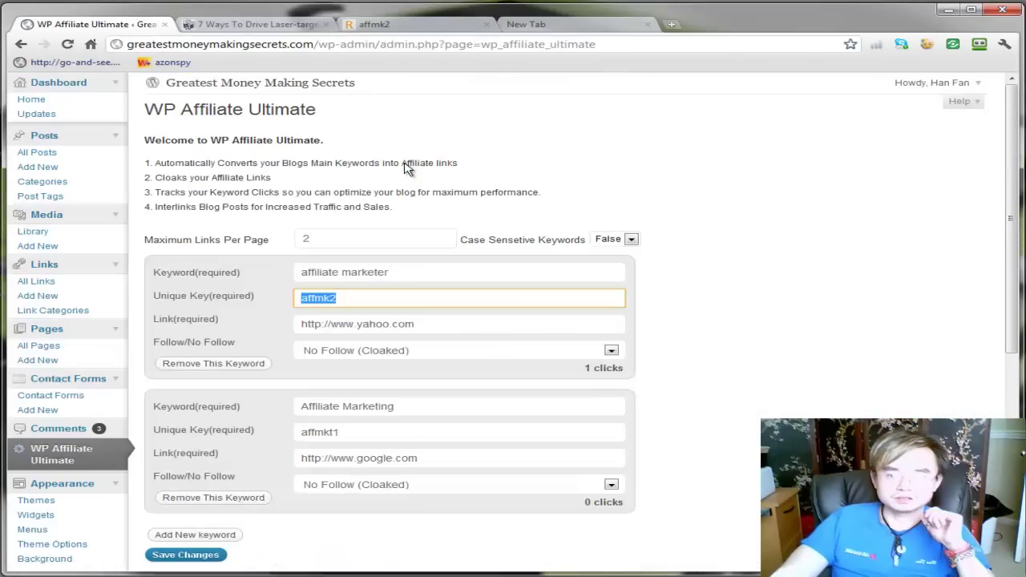